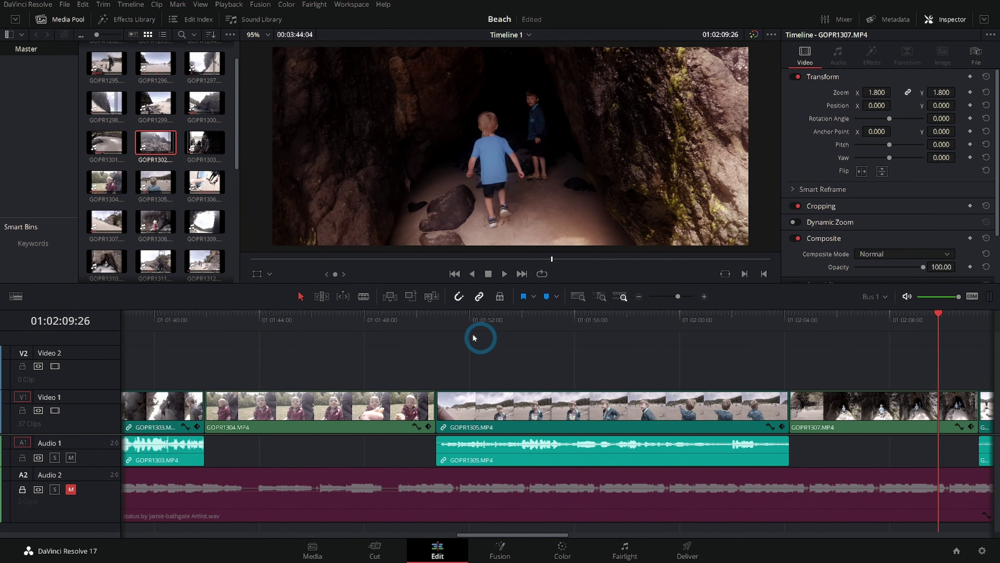
# Step: Play and scrub through GOPR1305 from its start, stopping playback at 01:02:01:18
pyautogui.click(436, 317)
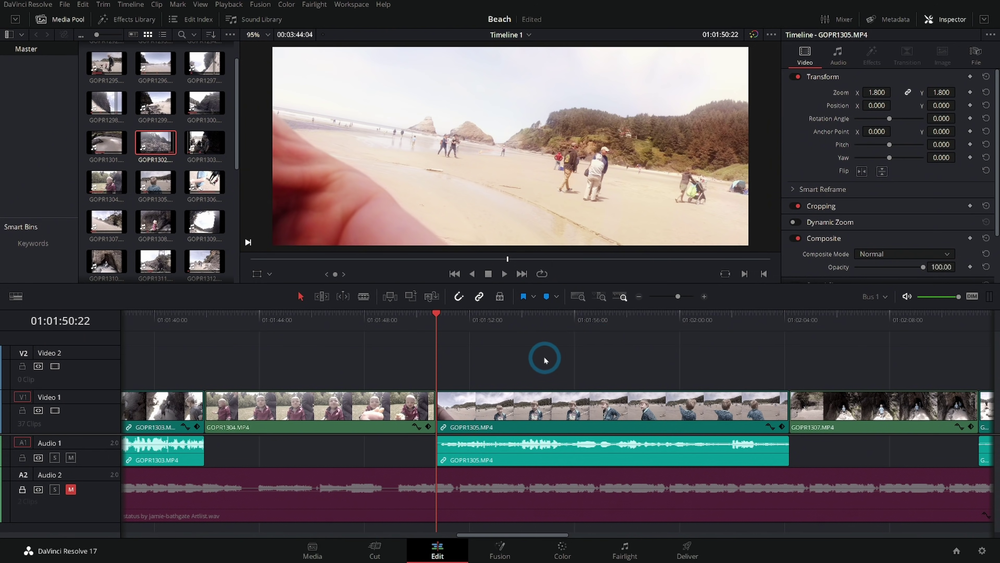
pyautogui.press('space')
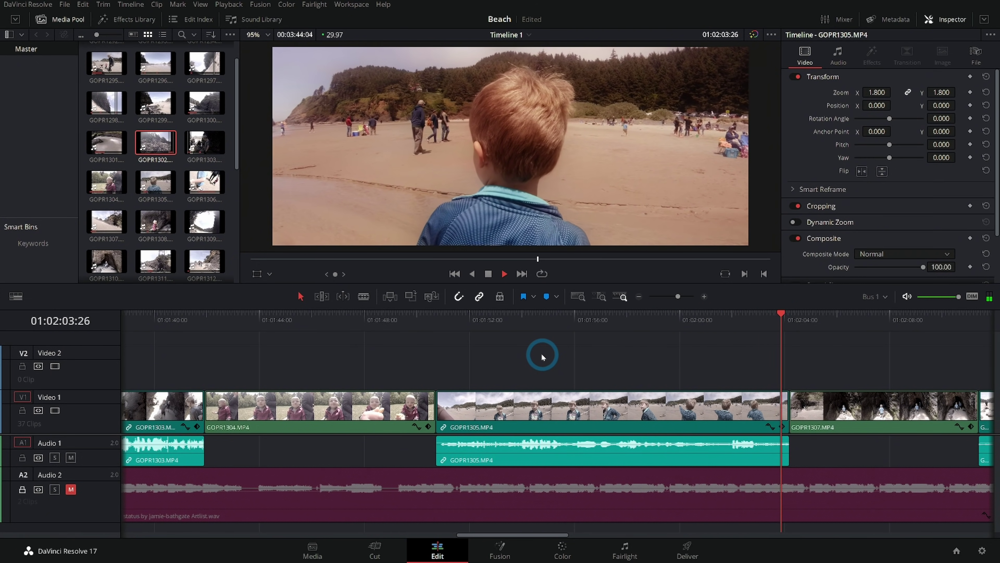
pyautogui.press('space')
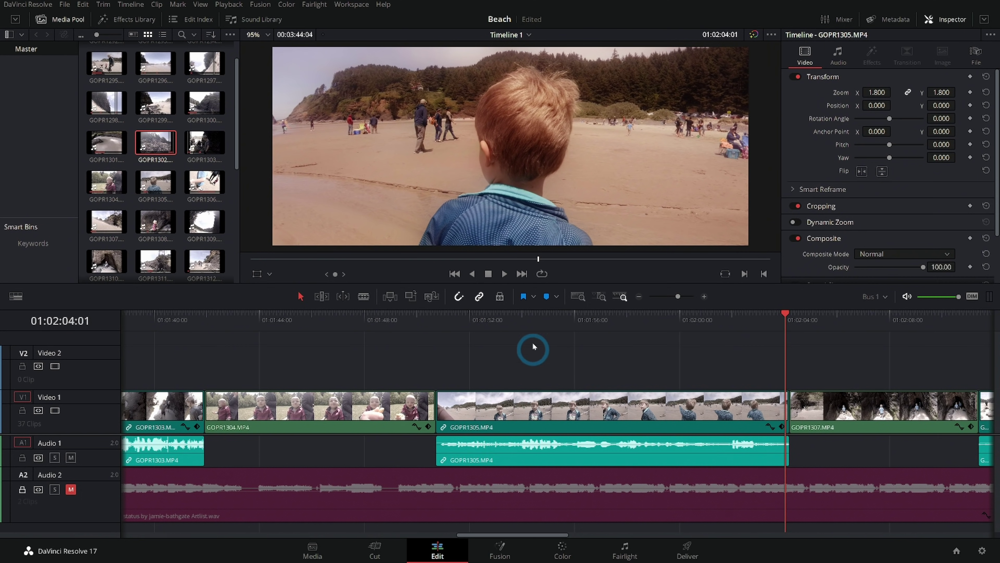
pyautogui.click(509, 318)
pyautogui.click(516, 319)
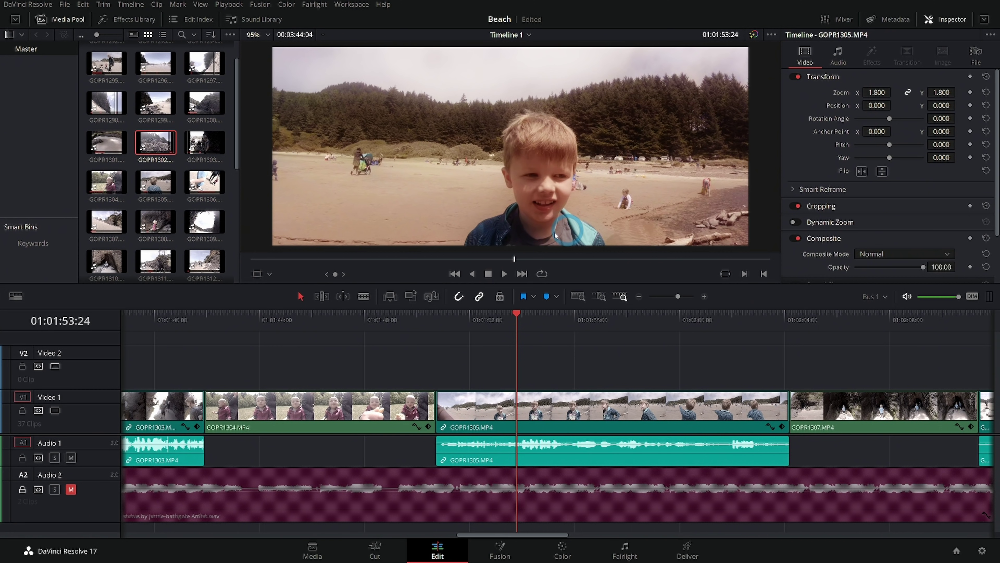
pyautogui.press('space')
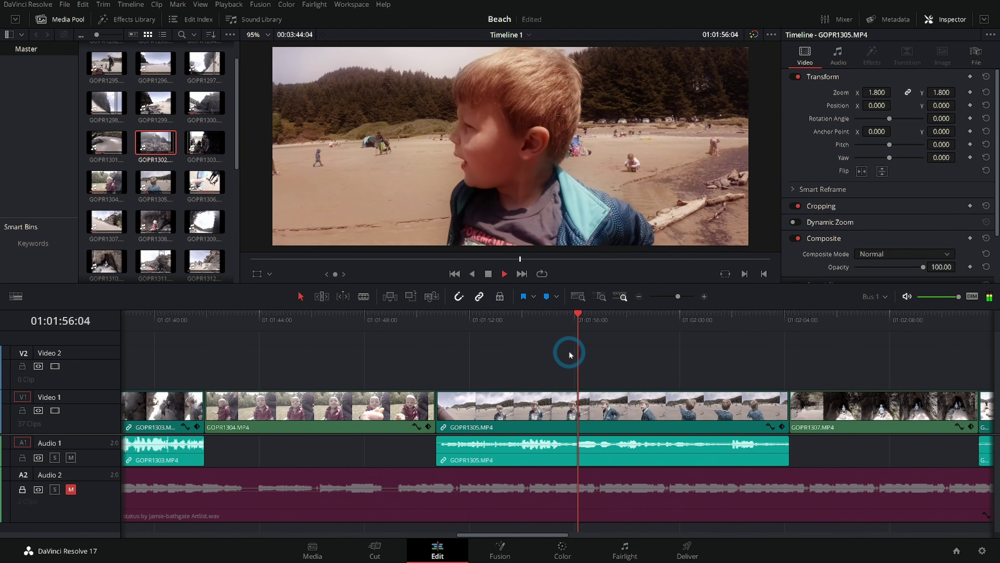
pyautogui.press('space')
pyautogui.moveTo(579, 326); pyautogui.dragTo(599, 321)
pyautogui.click(593, 412)
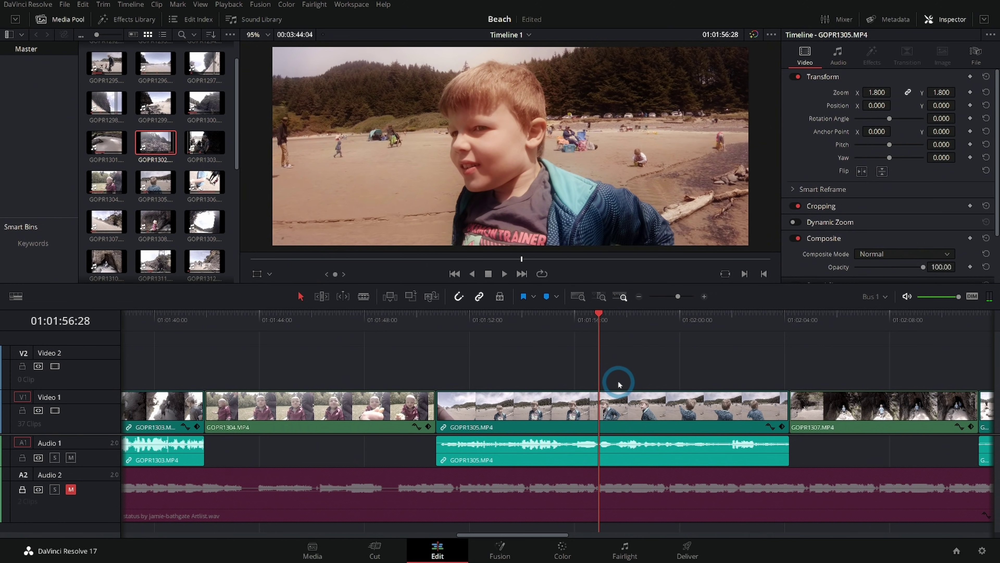
pyautogui.press('space')
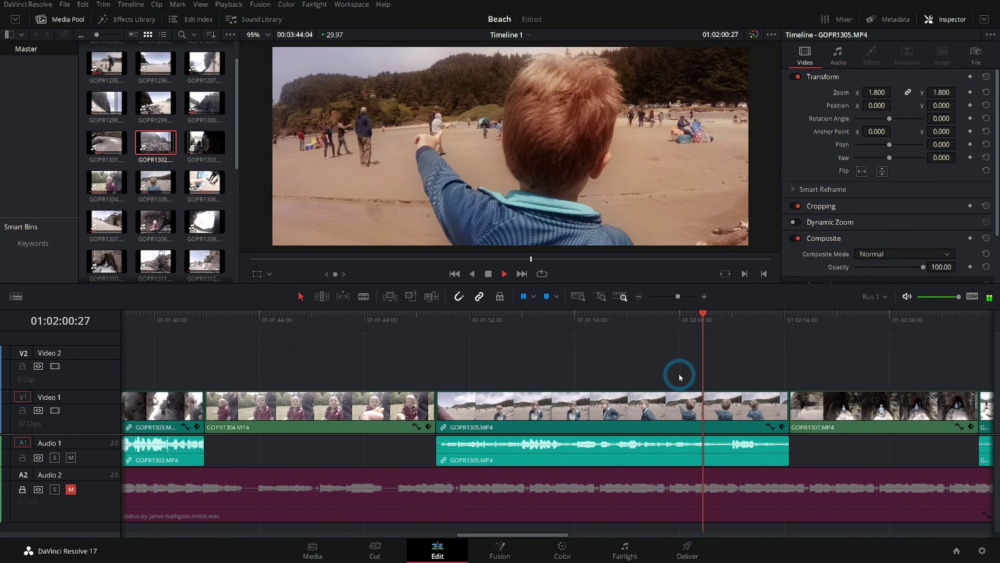
pyautogui.press('space')
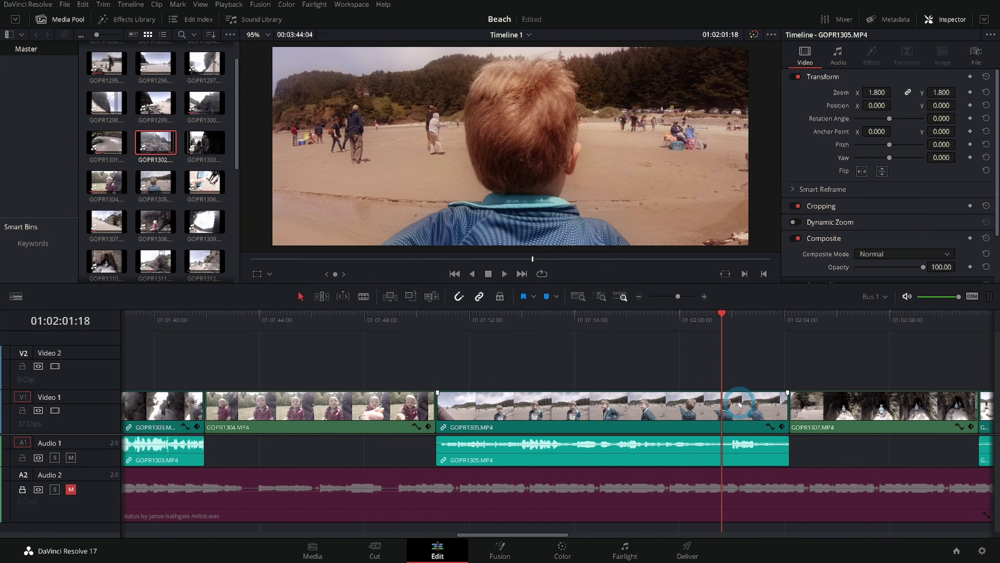
# Step: Blade GOPR1305 at the playhead and at an earlier point, splitting it into three pieces
pyautogui.click(363, 296)
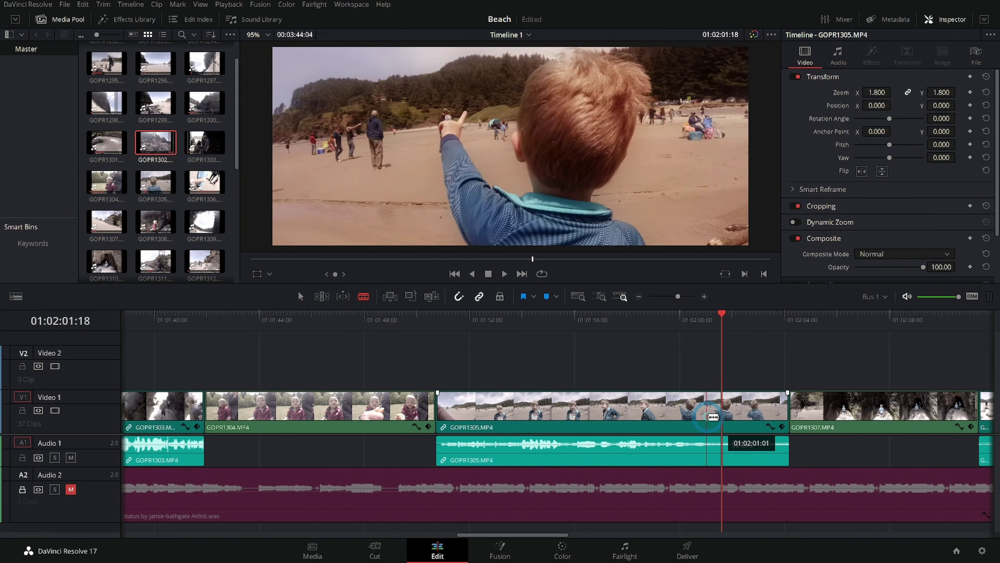
pyautogui.click(721, 416)
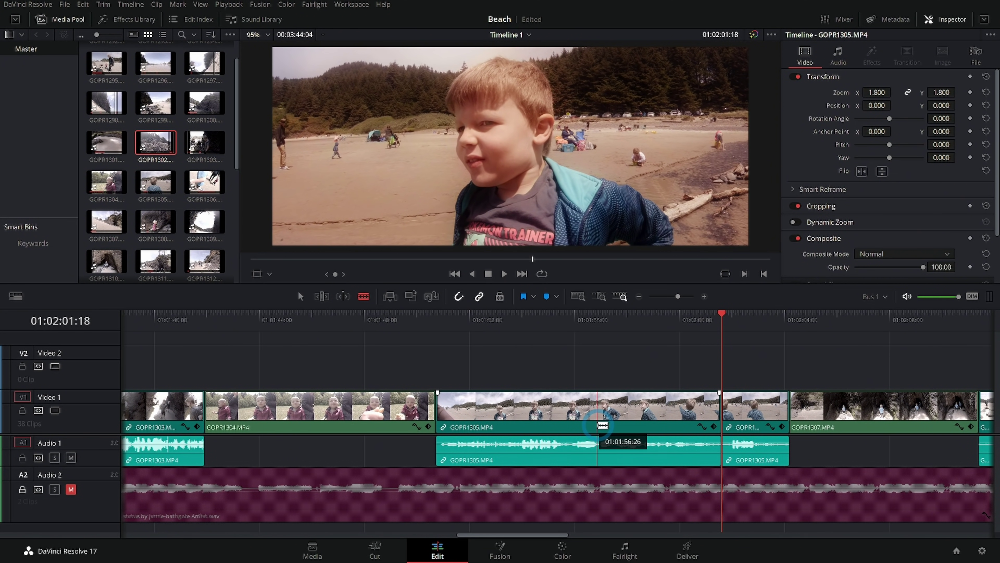
pyautogui.click(597, 417)
pyautogui.click(301, 296)
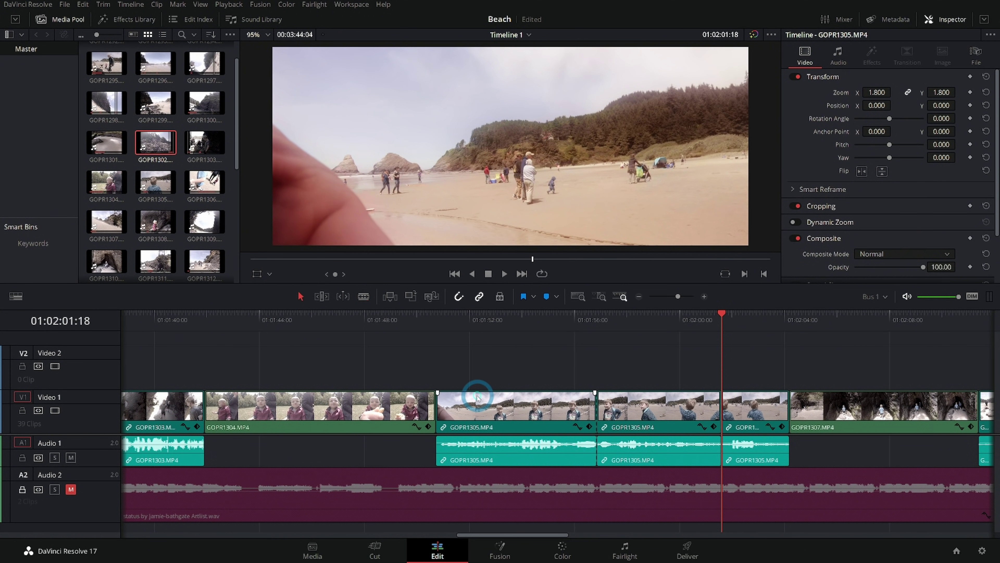
# Step: Ripple-delete the first GOPR1305 piece and the short leftover piece
pyautogui.click(485, 408)
pyautogui.press('Delete')
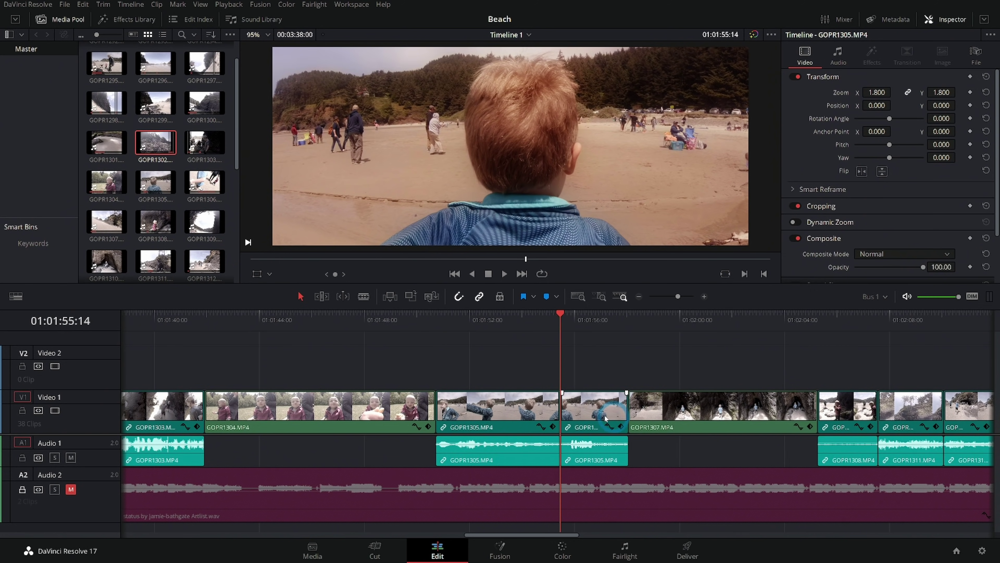
pyautogui.click(594, 412)
pyautogui.press('Delete')
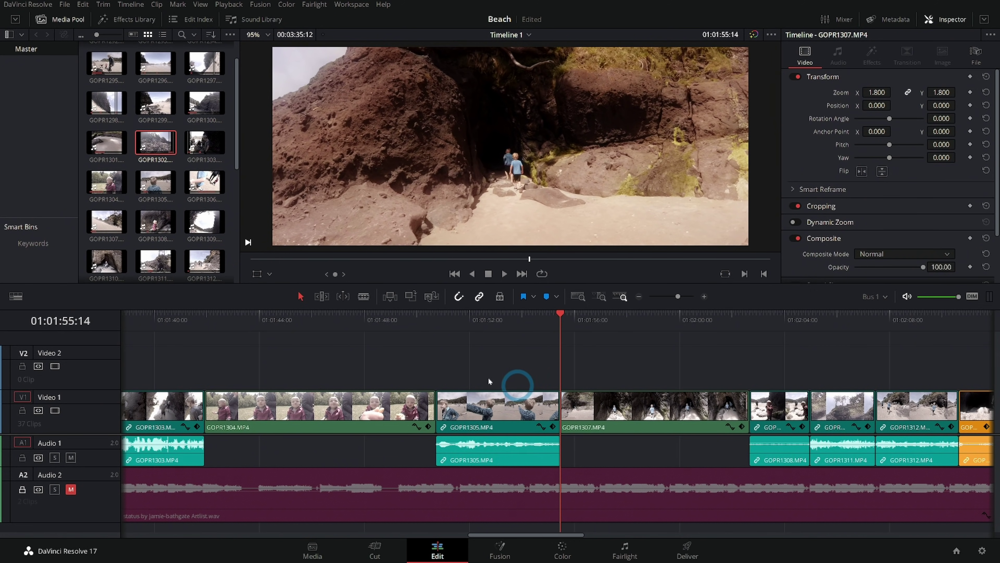
# Step: Play back the tightened edit, then undo the deletions to restore the pieces
pyautogui.click(411, 326)
pyautogui.click(461, 362)
pyautogui.press('space')
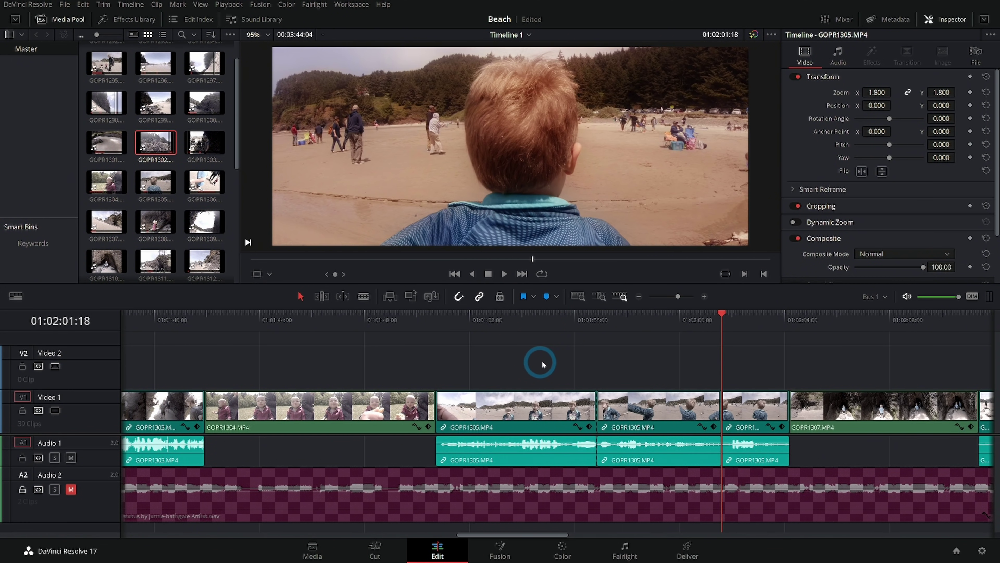
pyautogui.hotkey('ctrl', 'z')
pyautogui.hotkey('ctrl', 'z')
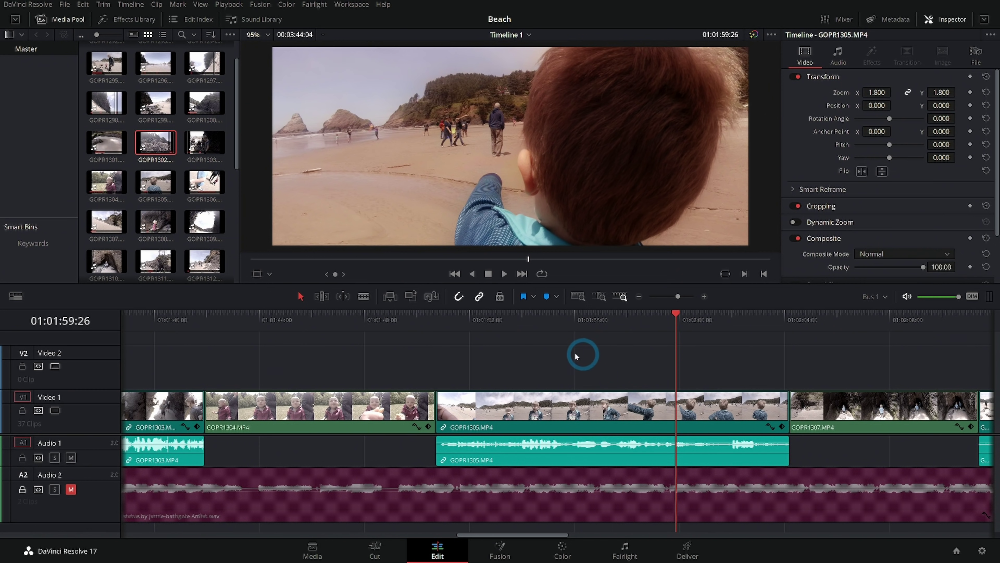
# Step: Set the playhead at 01:01:57:14 and play from there to check it
pyautogui.click(560, 321)
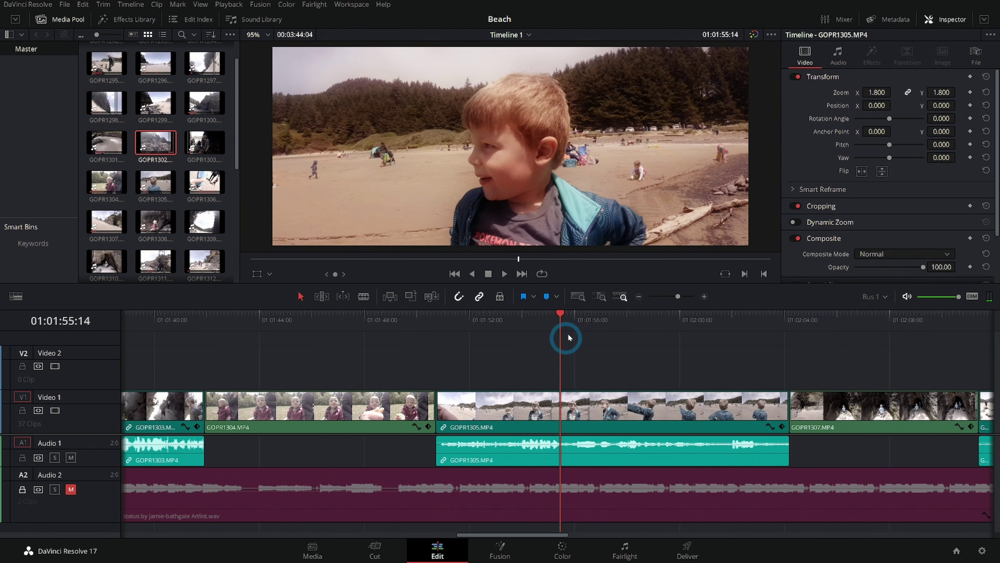
pyautogui.moveTo(590, 320); pyautogui.dragTo(614, 329)
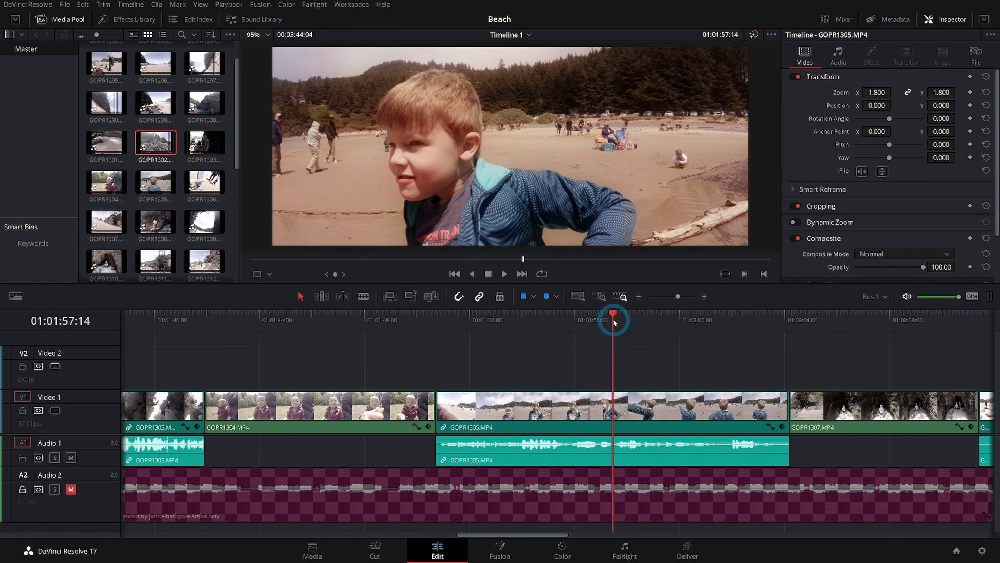
pyautogui.press('space')
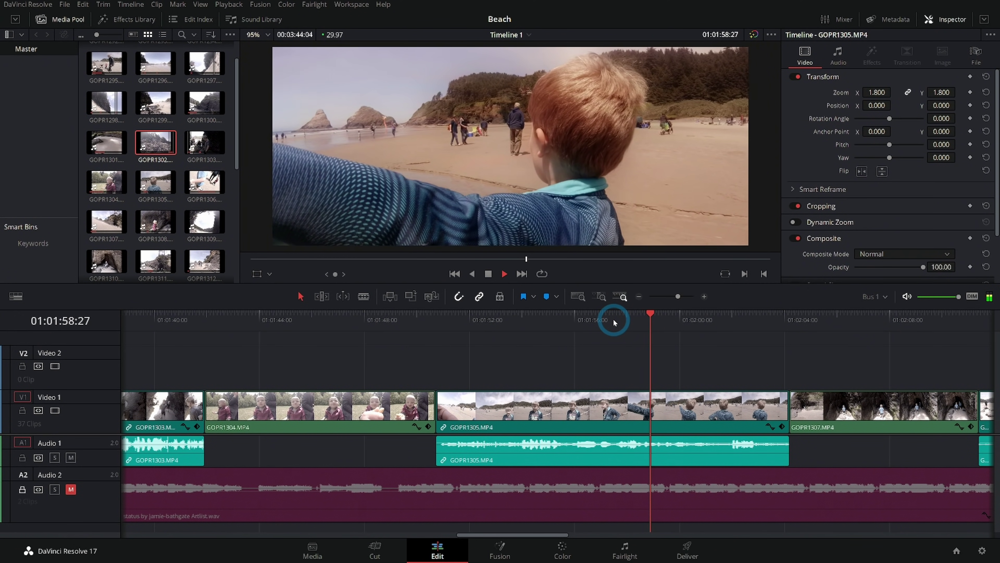
pyautogui.click(613, 319)
# Step: Select GOPR1305 with its linked audio, then deselect it
pyautogui.click(616, 414)
pyautogui.click(622, 412)
pyautogui.click(546, 368)
pyautogui.click(491, 407)
pyautogui.click(530, 372)
pyautogui.click(535, 414)
pyautogui.click(506, 392)
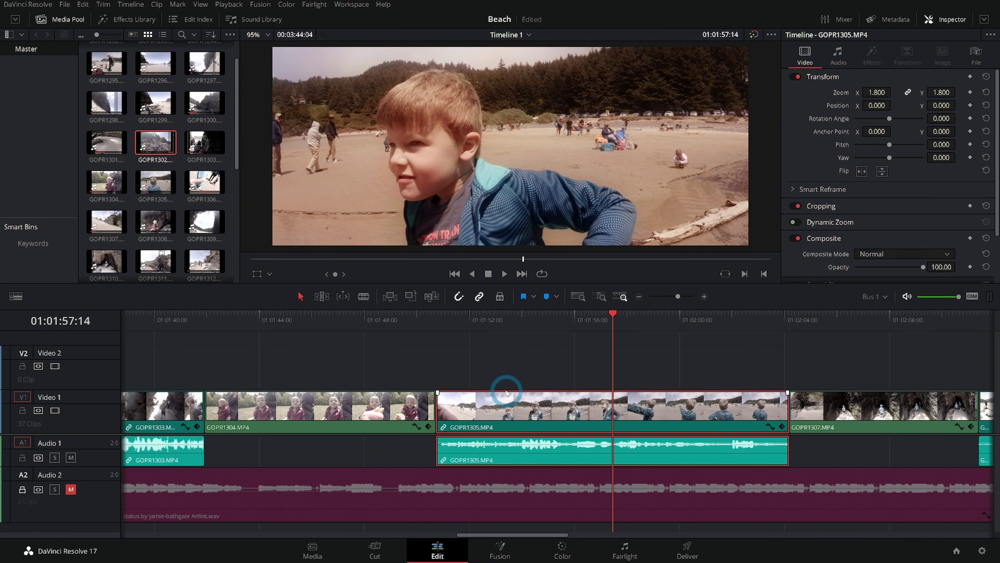
pyautogui.click(654, 372)
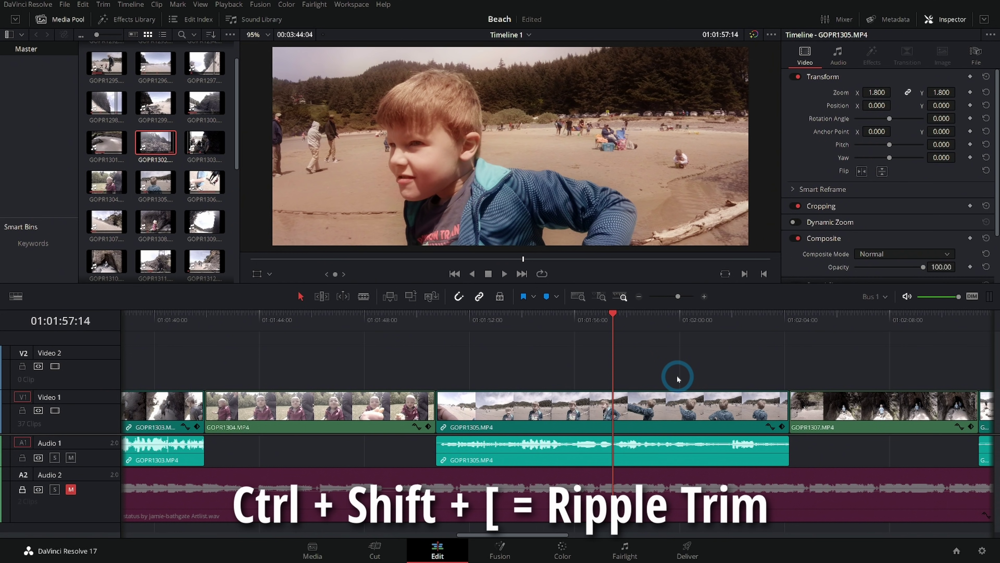
# Step: Ripple-remove GOPR1305's start before 01:01:57:14 and play back the trimmed edit
pyautogui.hotkey('ctrl', 'shift', '[')
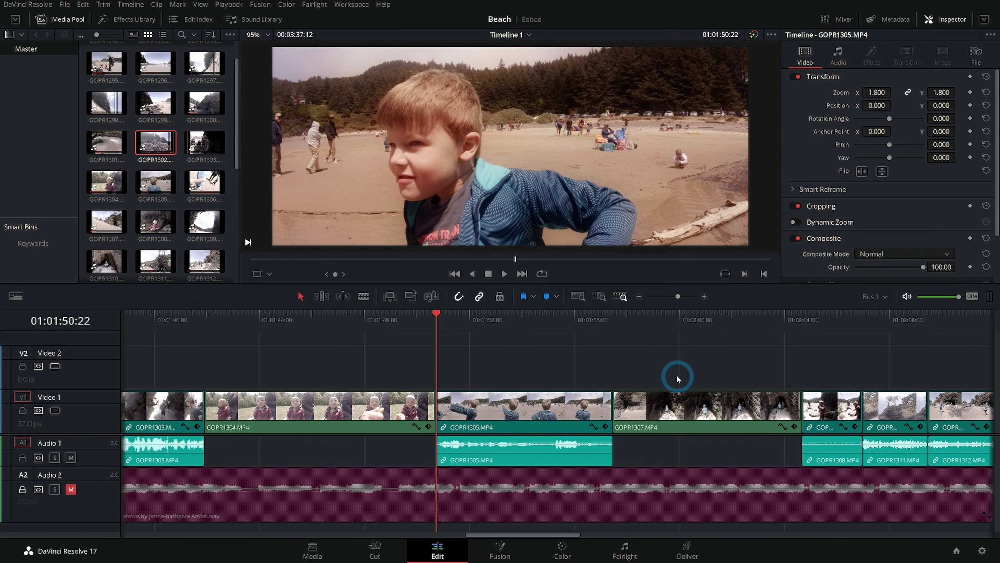
pyautogui.hotkey('ctrl', 'z')
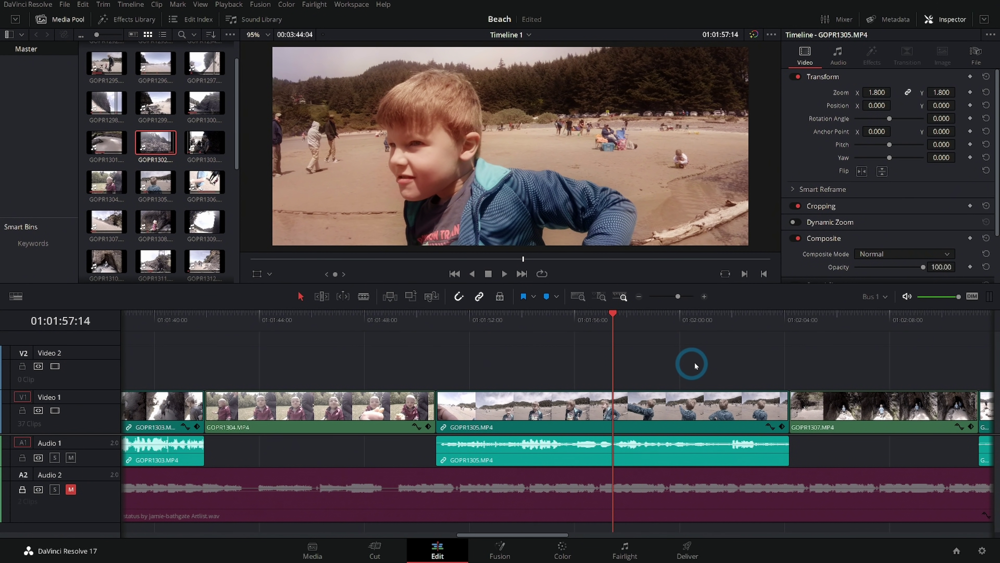
pyautogui.hotkey('shift', 'v')
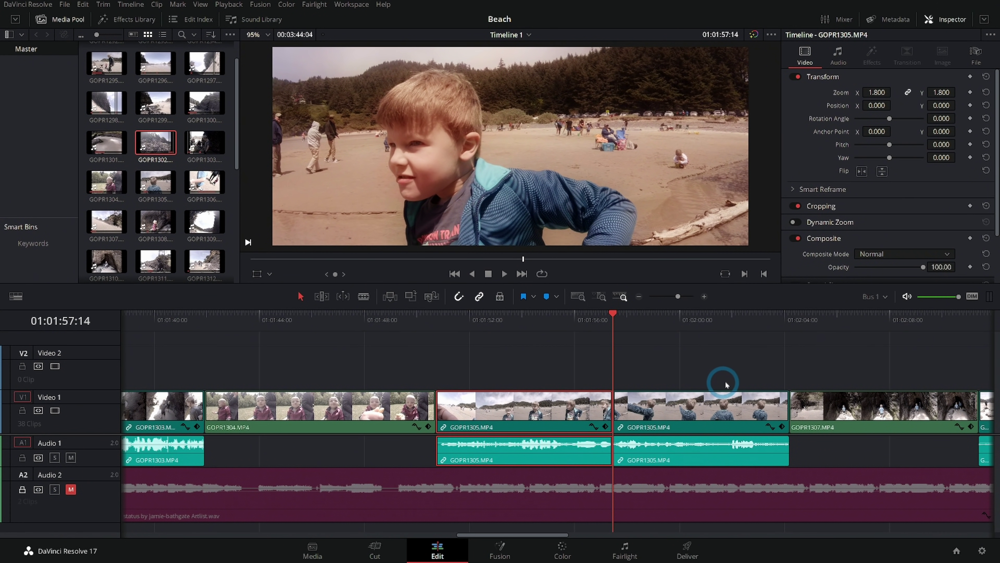
pyautogui.press('Delete')
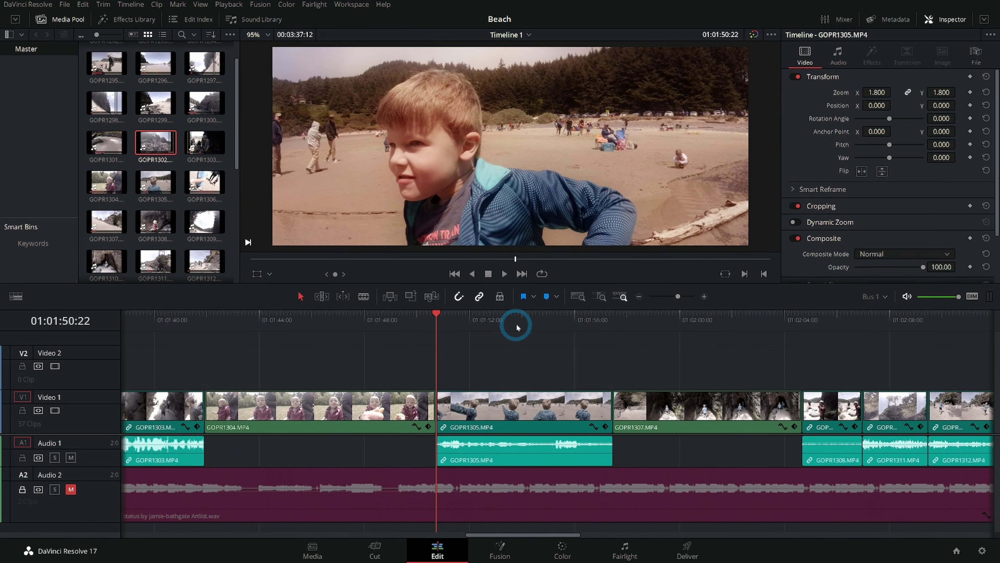
pyautogui.click(547, 323)
pyautogui.press('space')
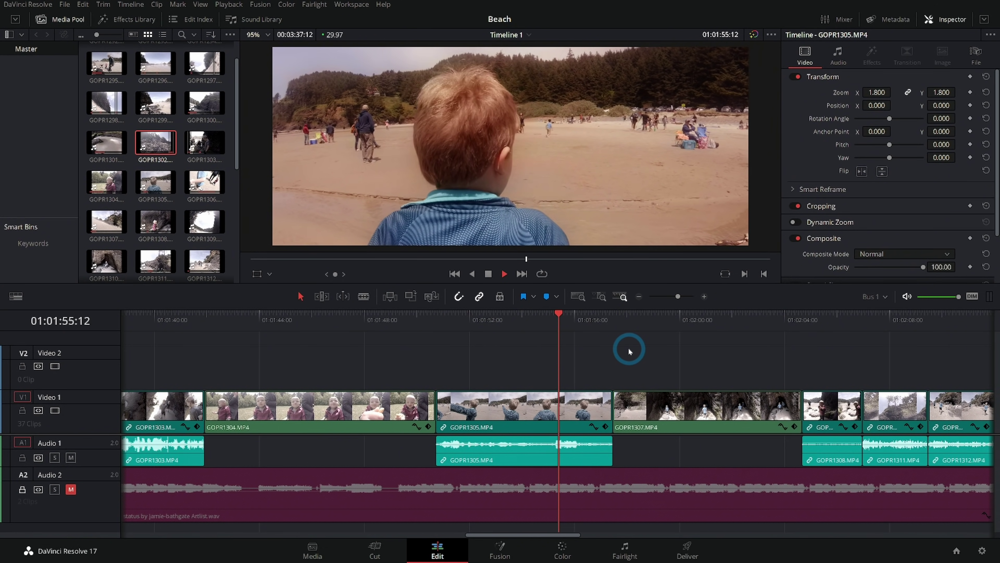
pyautogui.click(491, 341)
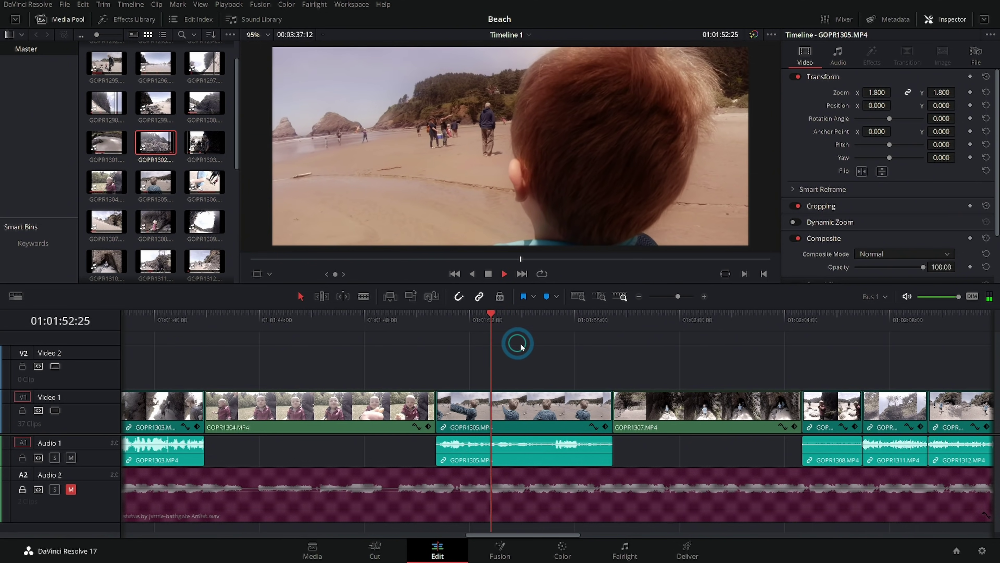
# Step: Stop at 01:01:54:23, split GOPR1305 and ripple-delete the later piece, then restore it
pyautogui.press('space')
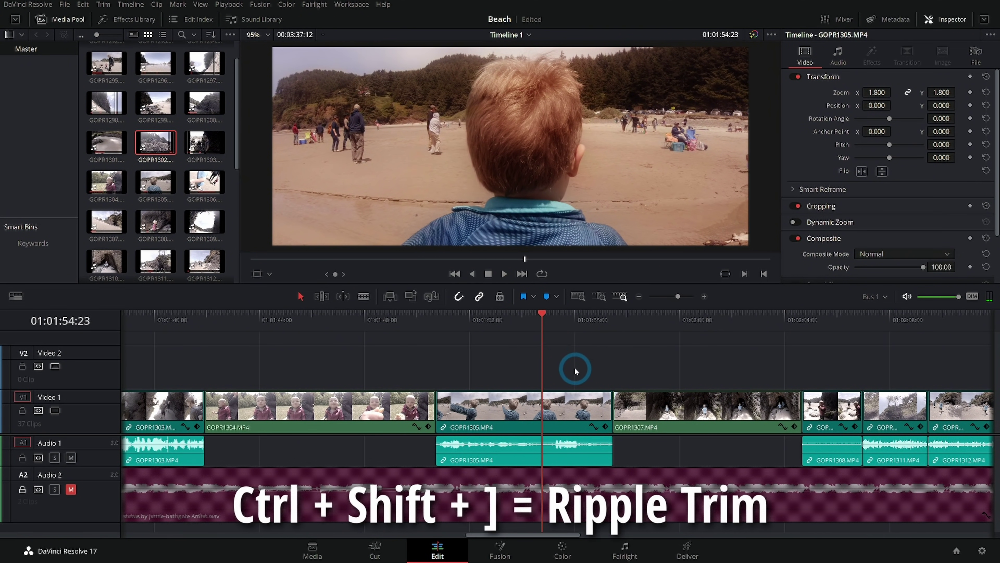
pyautogui.hotkey('ctrl', 'b')
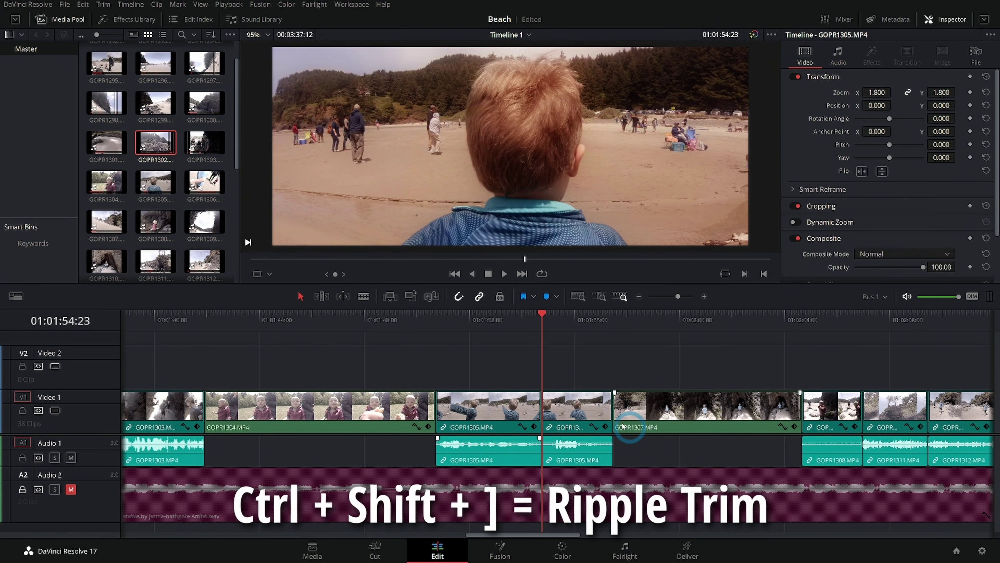
pyautogui.hotkey('shift', 'BackSpace')
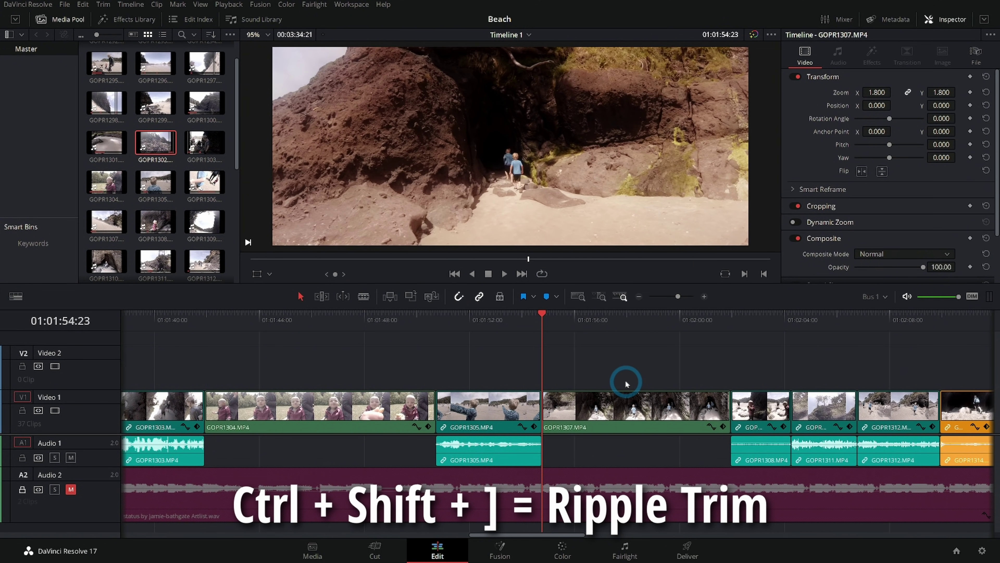
pyautogui.hotkey('ctrl', 'z')
pyautogui.hotkey('ctrl', 'z')
pyautogui.click(617, 366)
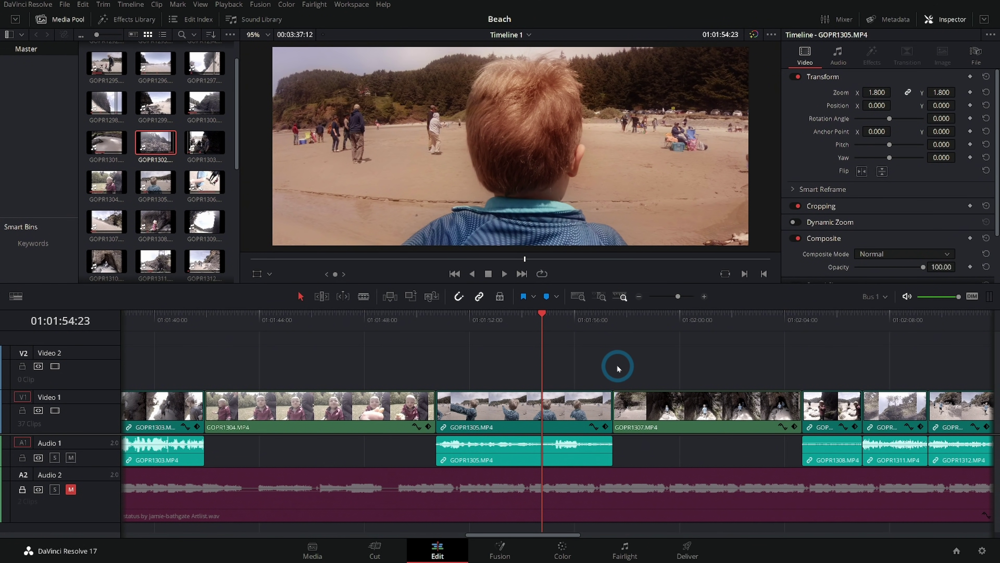
# Step: Ripple-trim GOPR1305's end to the playhead, then undo back to one whole clip and select it
pyautogui.hotkey('ctrl', 'shift', ']')
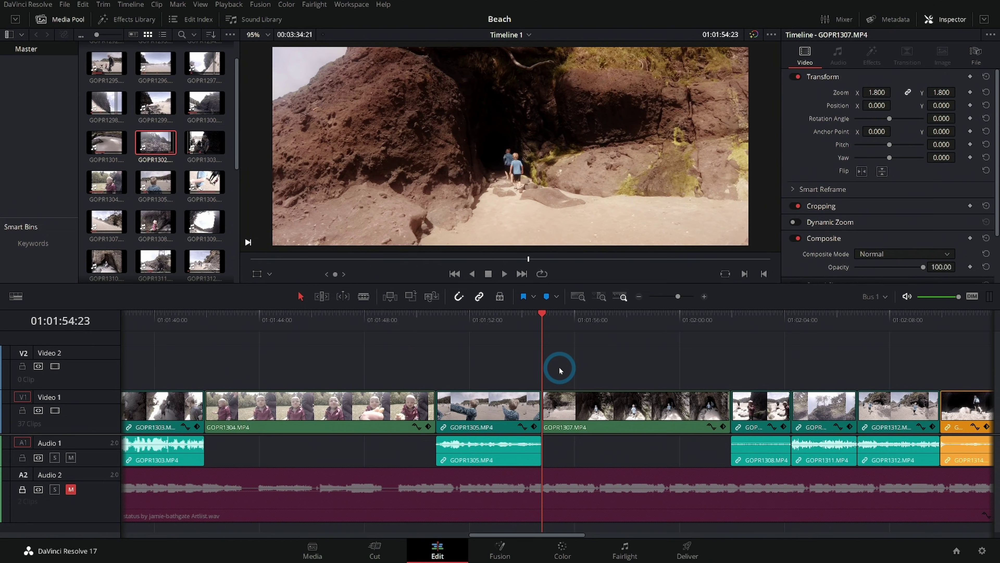
pyautogui.hotkey('ctrl', 'z')
pyautogui.hotkey('ctrl', 'z')
pyautogui.hotkey('ctrl', 'z')
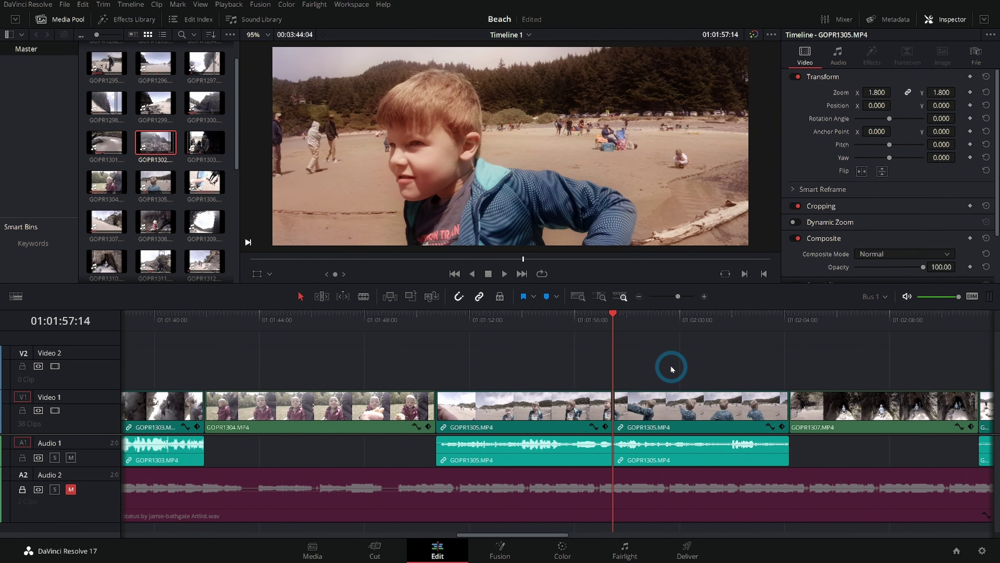
pyautogui.hotkey('ctrl', 'z')
pyautogui.click(713, 412)
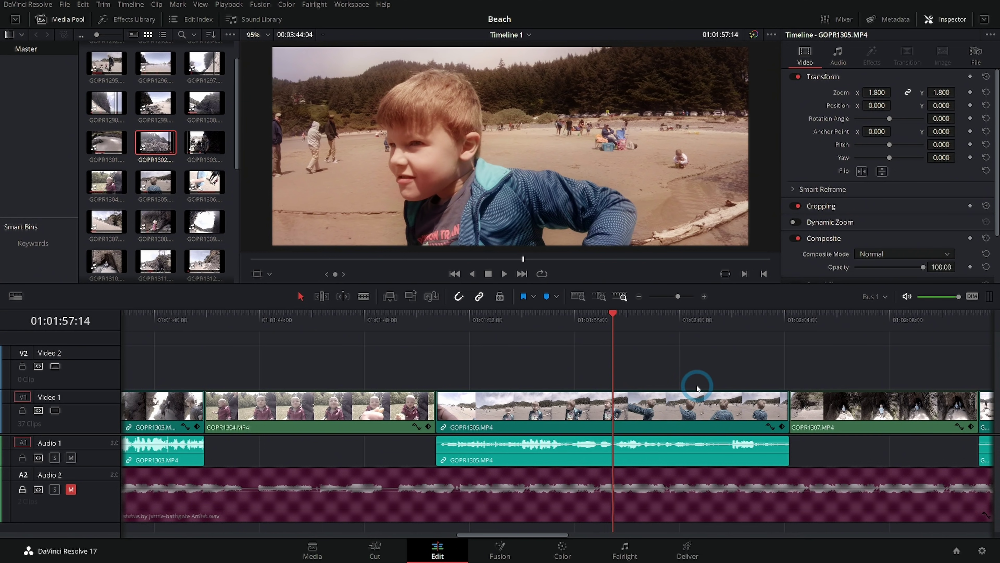
# Step: Open Keyboard Customization and look up the Ctrl+Shift+] End to Playhead mapping
pyautogui.press('q')
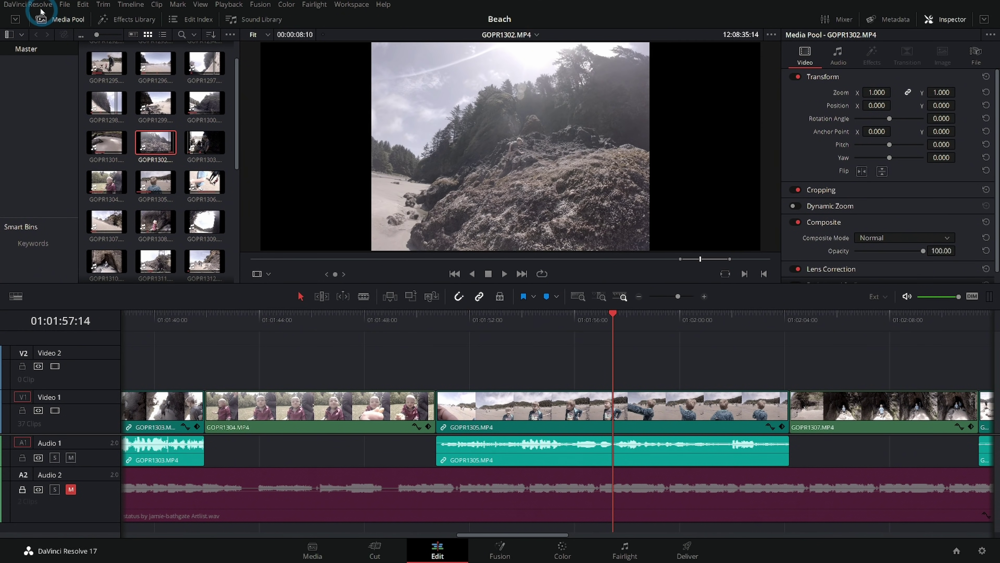
pyautogui.click(40, 6)
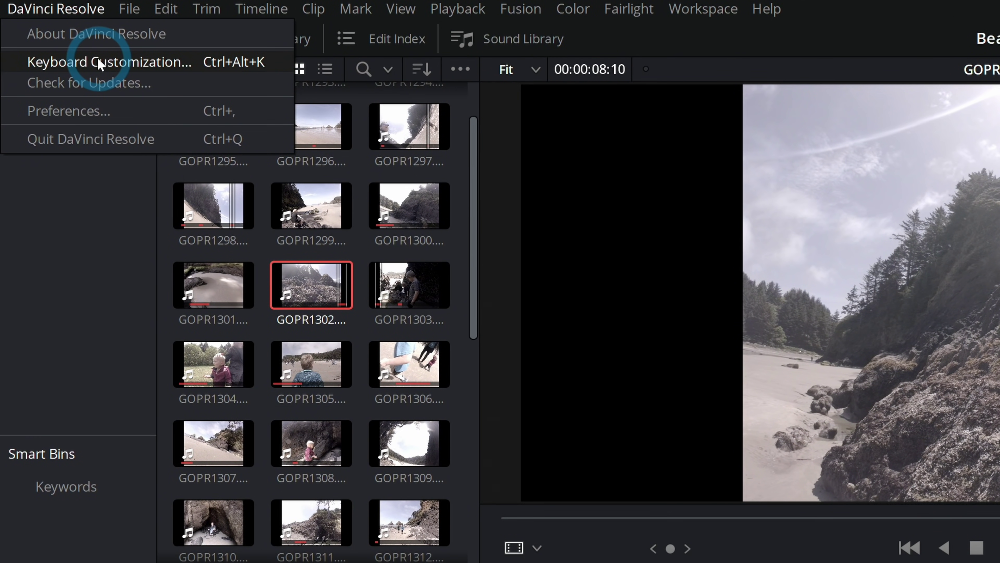
pyautogui.click(100, 64)
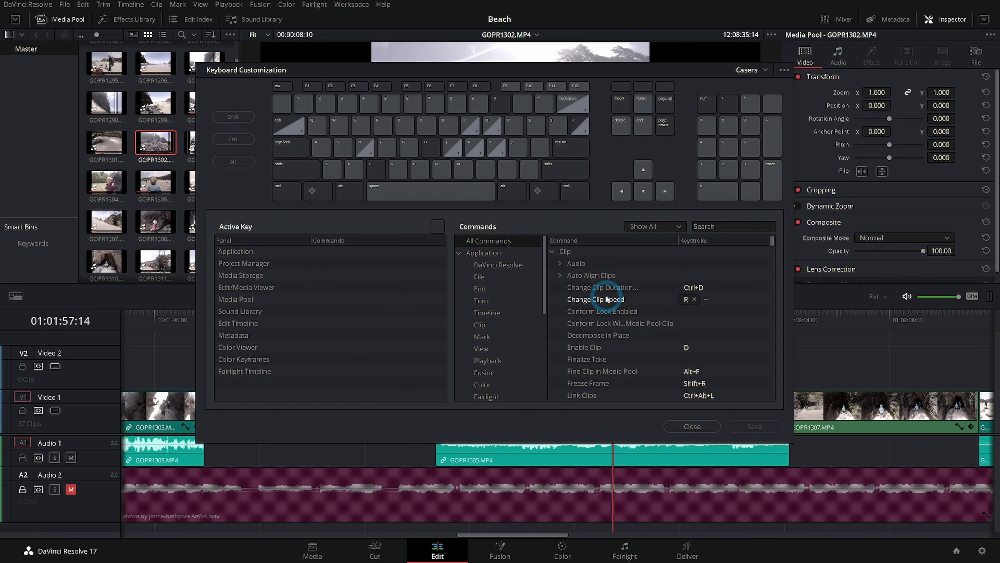
pyautogui.click(288, 192)
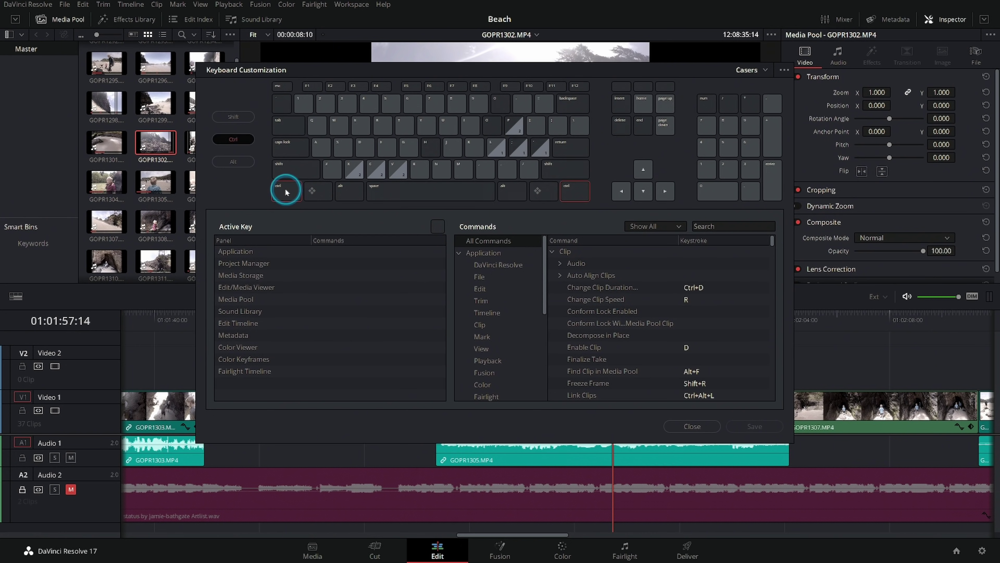
pyautogui.click(297, 172)
pyautogui.click(409, 187)
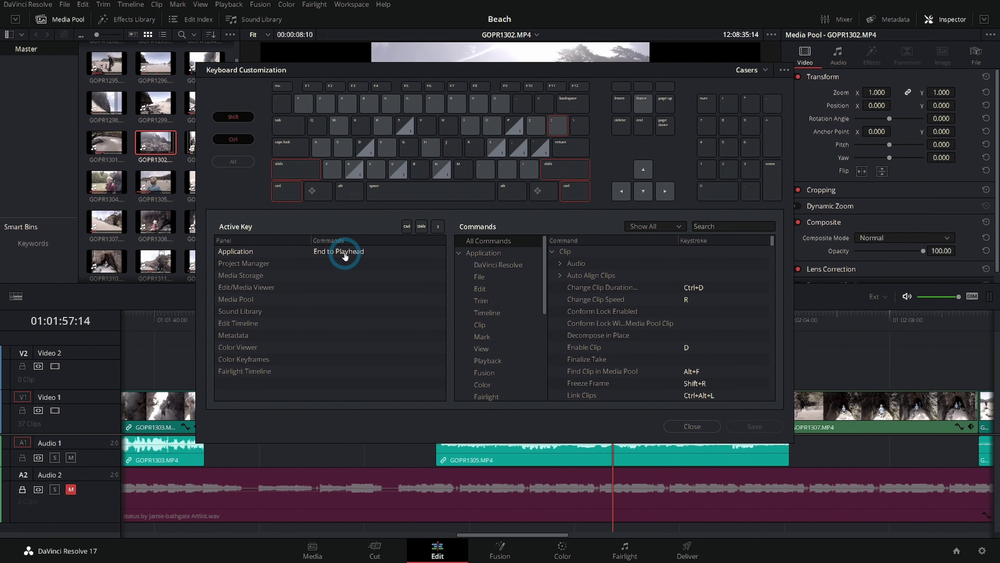
# Step: Assign W as an extra ripple End to Playhead shortcut and Q to Start to Playhead
pyautogui.click(617, 348)
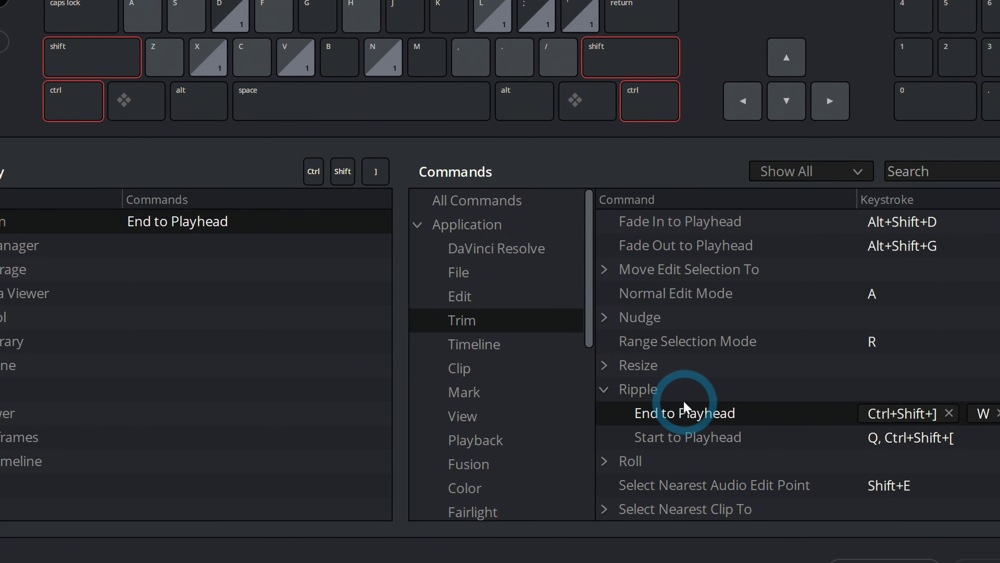
pyautogui.press('BackSpace')
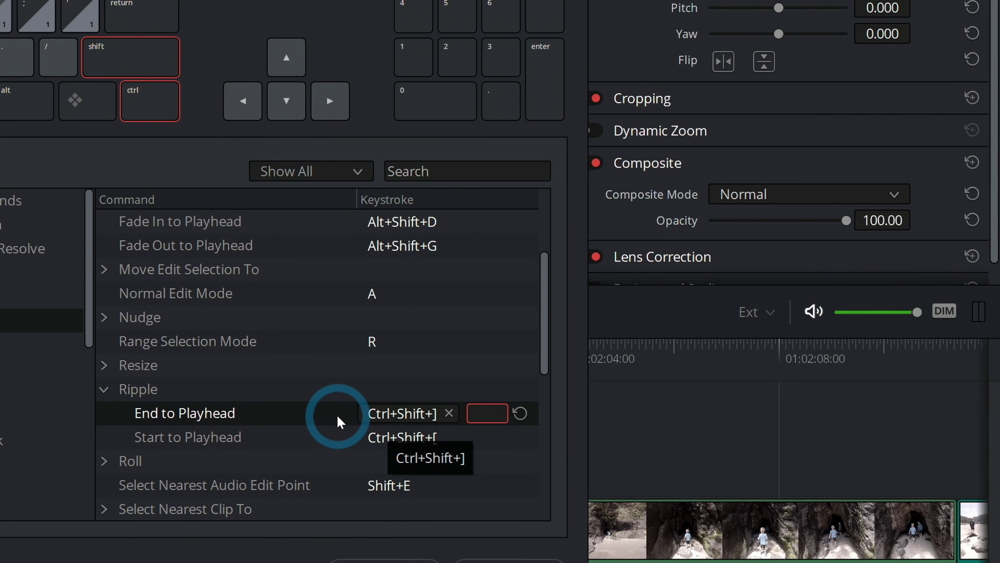
pyautogui.click(335, 416)
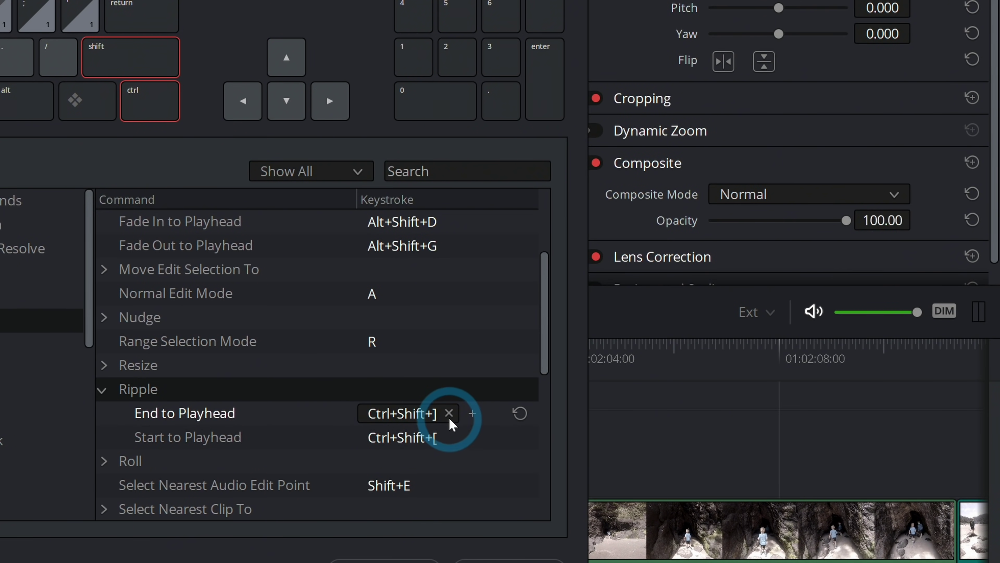
pyautogui.click(472, 414)
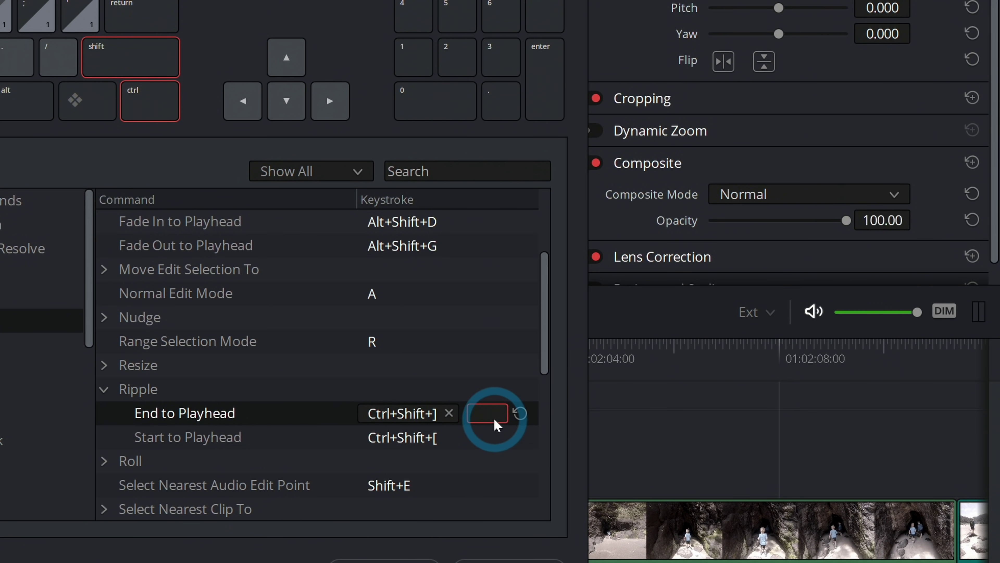
pyautogui.click(471, 437)
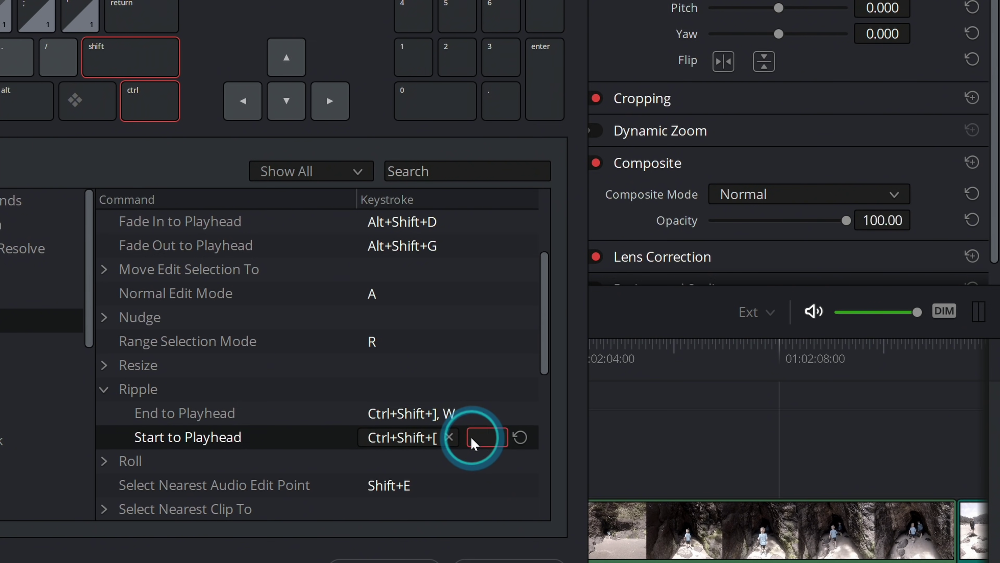
pyautogui.press('q')
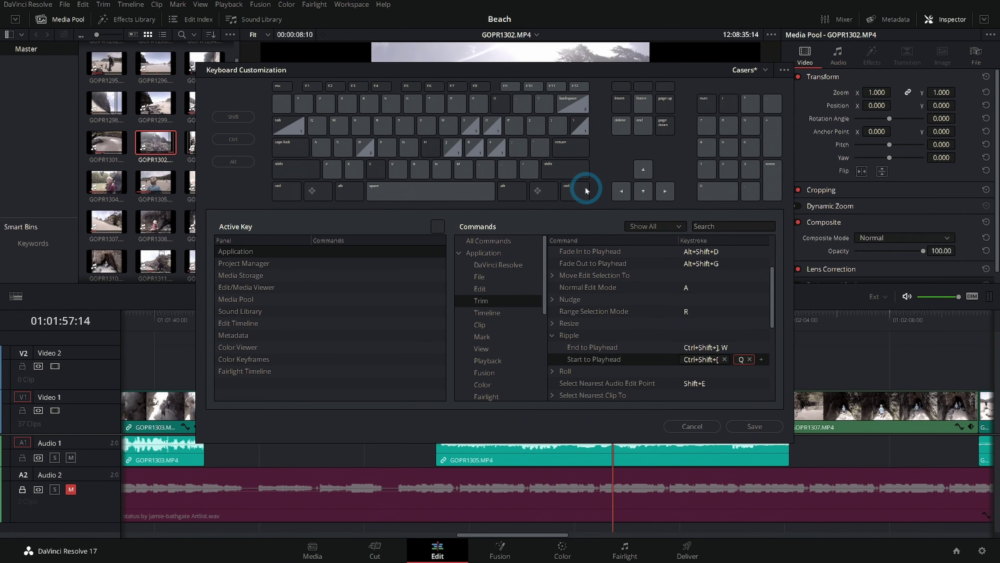
# Step: Add S as a Split Clip shortcut and save the keyboard mapping
pyautogui.click(589, 194)
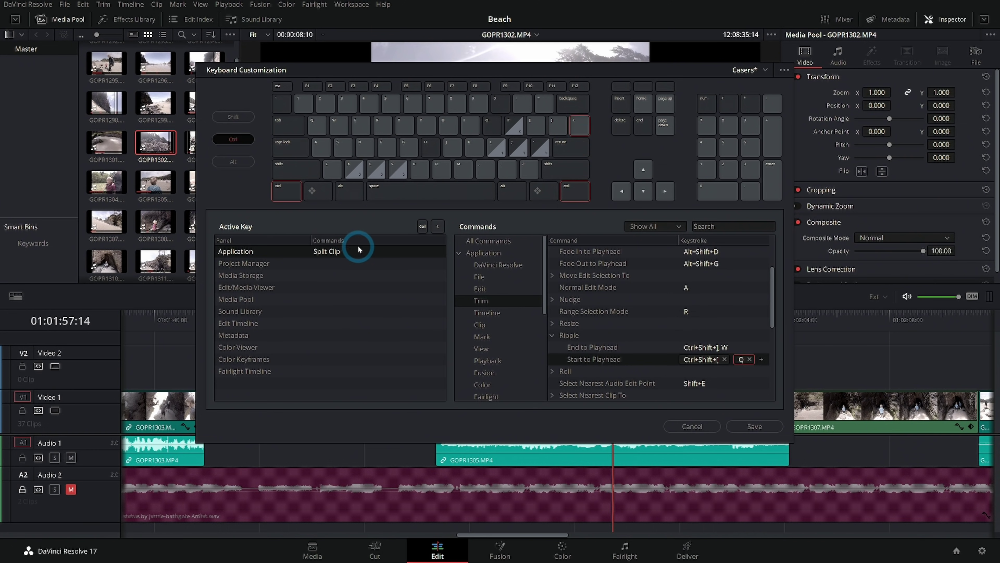
pyautogui.click(330, 252)
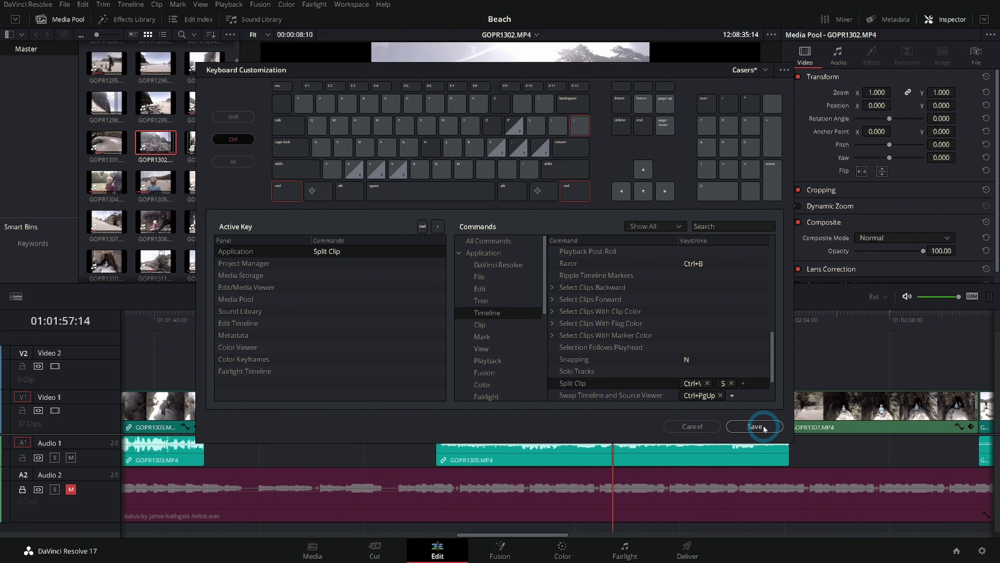
pyautogui.click(755, 426)
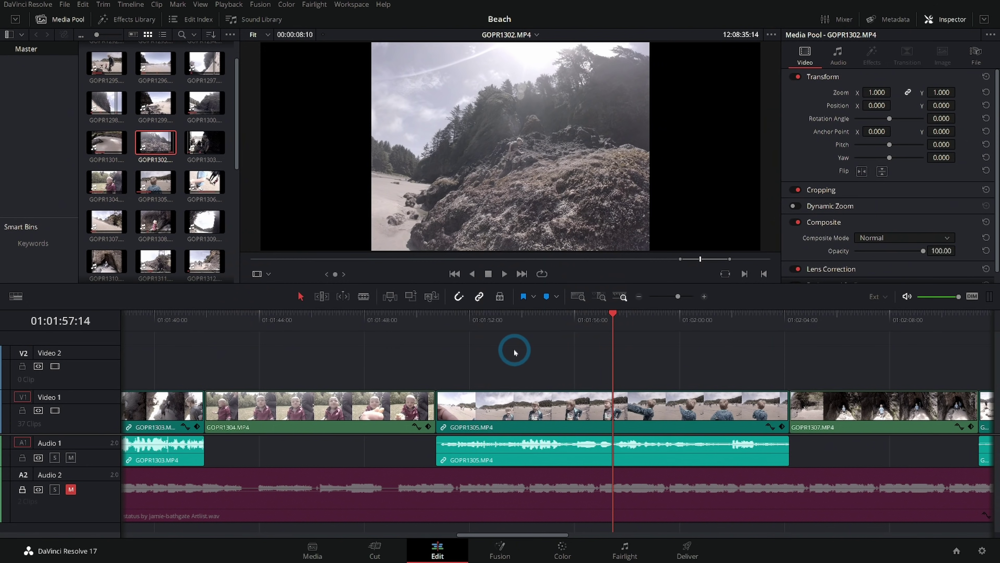
# Step: Ripple-trim GOPR1305's start and end to the playhead around 01:01:55:14
pyautogui.press('/')
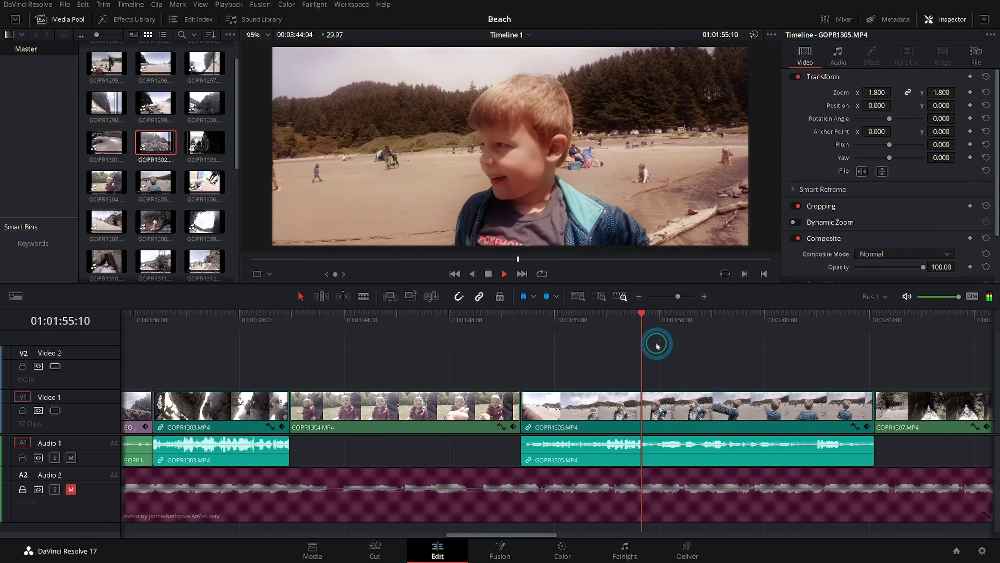
pyautogui.click(652, 317)
pyautogui.click(685, 322)
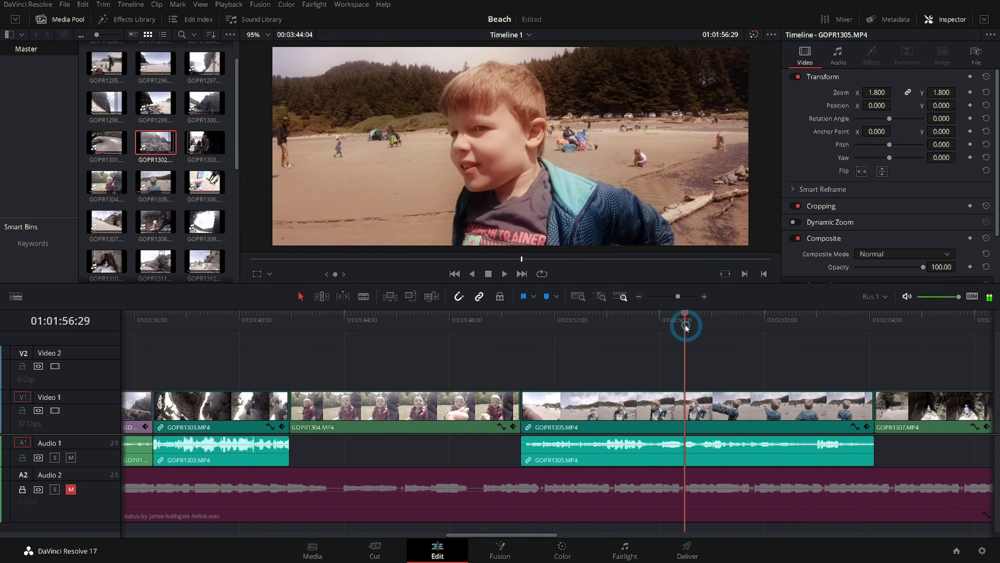
pyautogui.hotkey('ctrl', 'shift', '[')
pyautogui.moveTo(529, 330); pyautogui.dragTo(645, 337)
pyautogui.hotkey('ctrl', 'shift', ']')
# Step: Split GOPR1302 and ripple-trim the second part's start to 01:01:33:25
pyautogui.click(679, 359)
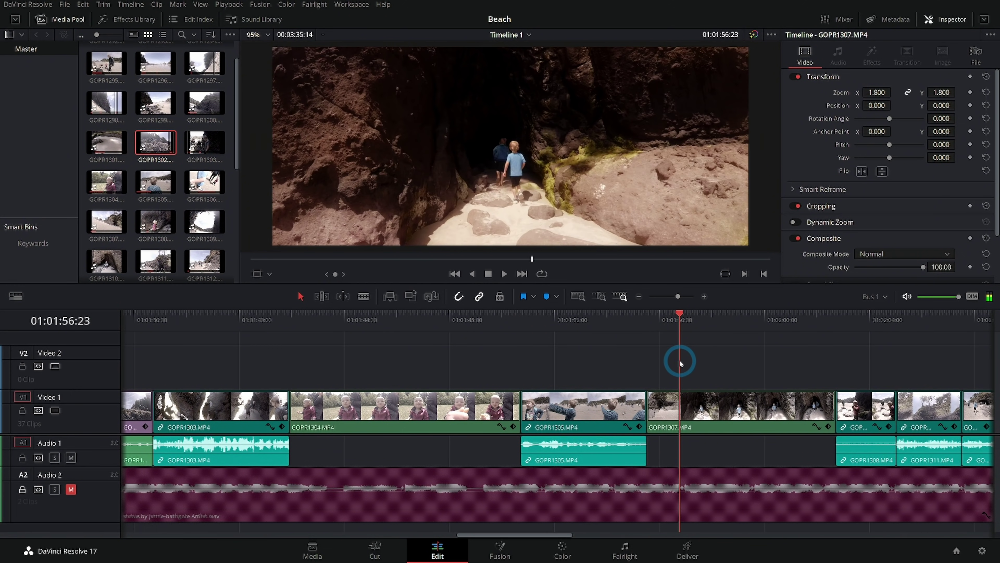
pyautogui.hscroll(-5, 436, 362)
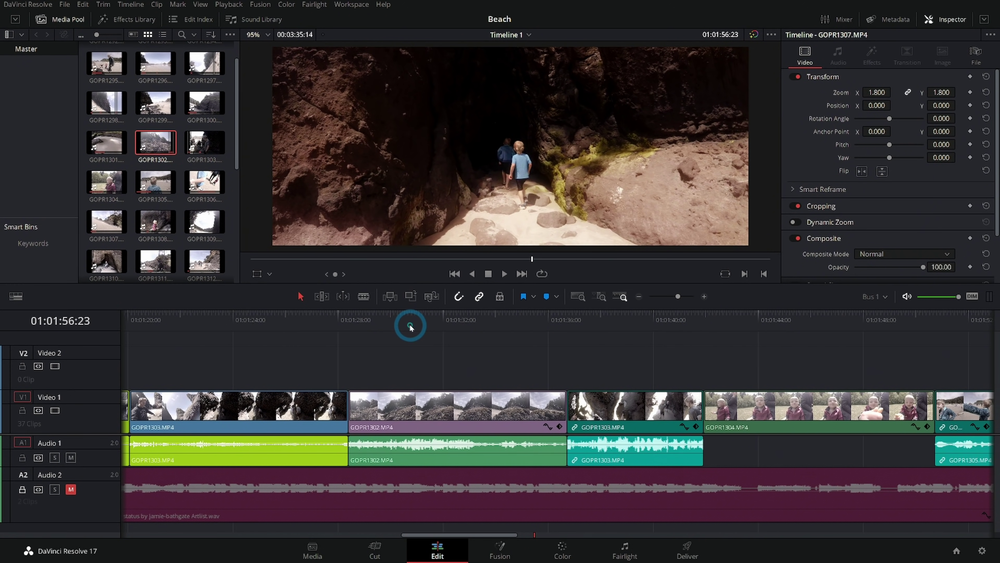
pyautogui.moveTo(410, 326); pyautogui.dragTo(426, 324)
pyautogui.hotkey('ctrl', '\\')
pyautogui.press('space')
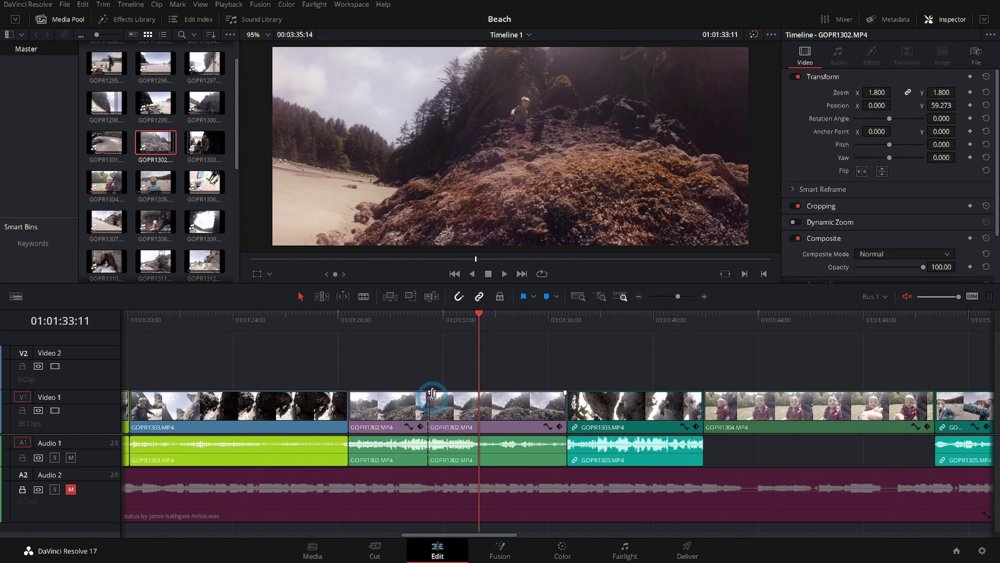
pyautogui.moveTo(477, 326); pyautogui.dragTo(493, 331)
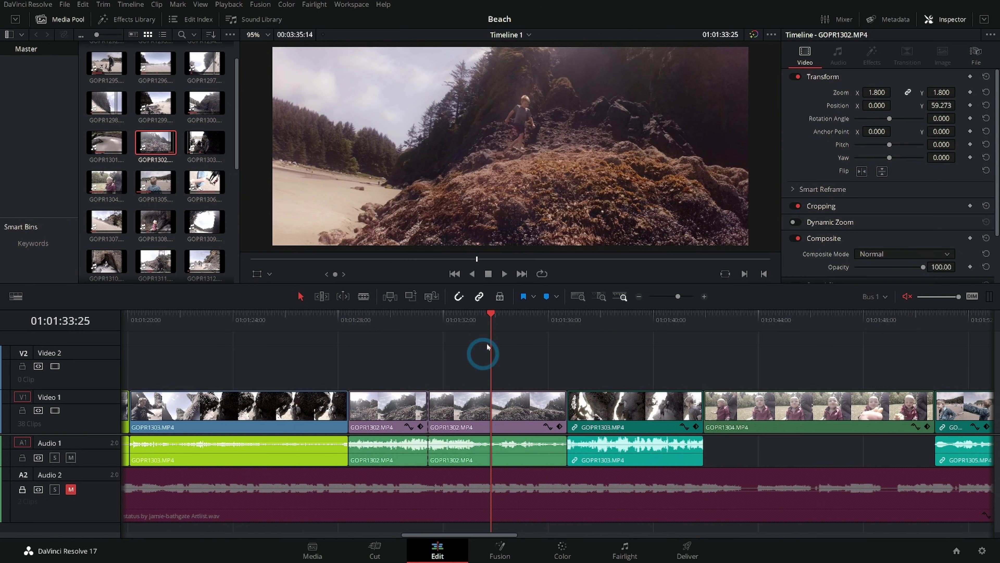
pyautogui.hotkey('ctrl', 'shift', '[')
# Step: Ripple-trim GOPR1301's end to the playhead
pyautogui.hscroll(-5, 435, 347)
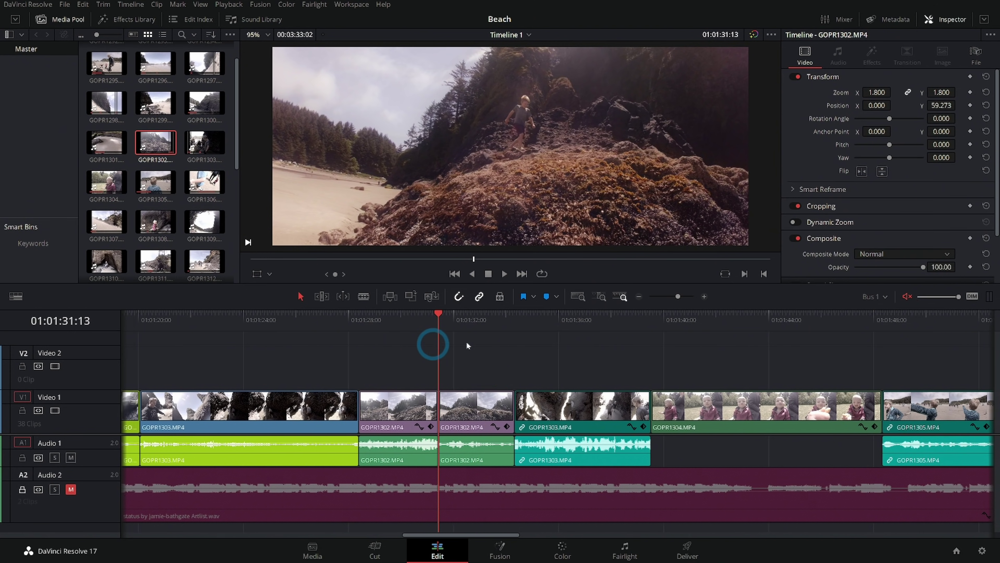
pyautogui.moveTo(446, 326); pyautogui.dragTo(413, 330)
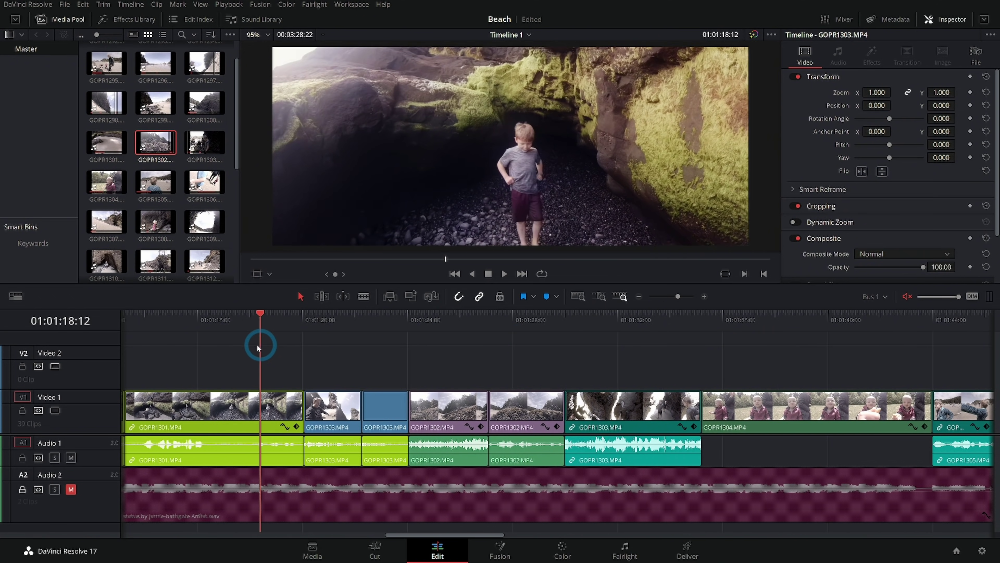
pyautogui.moveTo(261, 347); pyautogui.dragTo(209, 353)
pyautogui.hotkey('ctrl', 'shift', ']')
# Step: Ripple-trim GOPR1298 at both ends around 01:01:12:12, then split it and trim out another unwanted part
pyautogui.hscroll(-15, 207, 350)
pyautogui.moveTo(603, 317); pyautogui.dragTo(215, 357)
pyautogui.hotkey('ctrl', 'shift', ']')
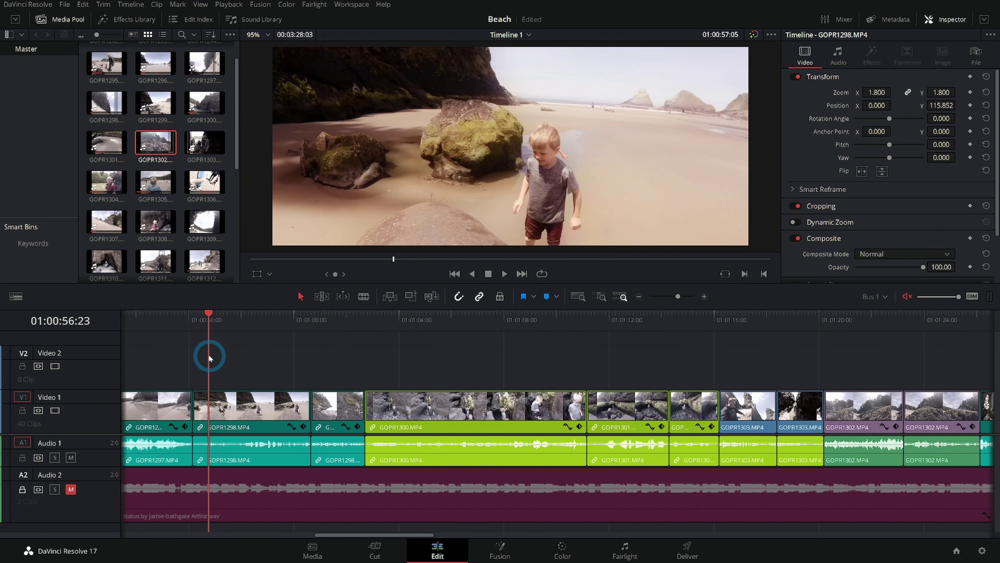
pyautogui.hotkey('ctrl', 'shift', '[')
pyautogui.hscroll(-10, 601, 342)
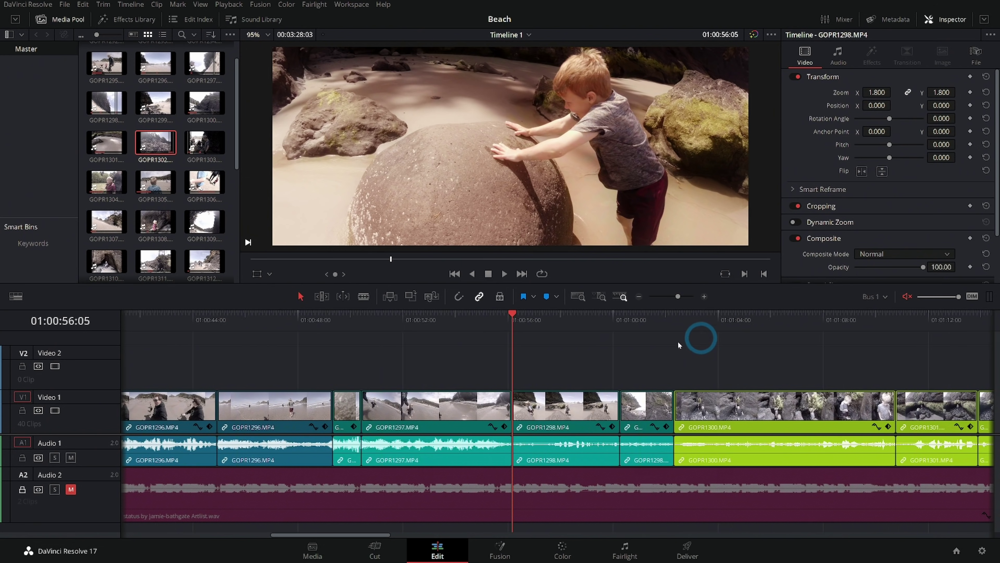
pyautogui.moveTo(516, 318); pyautogui.dragTo(323, 342)
pyautogui.hotkey('ctrl', 'b')
pyautogui.hotkey('ctrl', 'shift', ']')
# Step: Split GOPR1296 and ripple-trim its unwanted part, ending near 01:00:58
pyautogui.hotkey('ctrl', 'b')
pyautogui.moveTo(324, 342); pyautogui.dragTo(585, 373)
pyautogui.hotkey('ctrl', 'shift', ']')
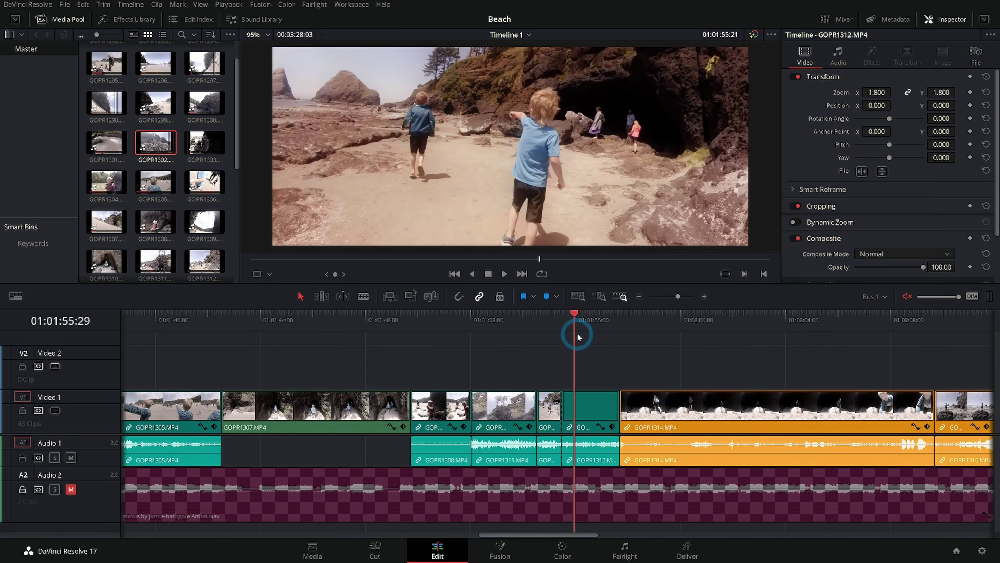
pyautogui.moveTo(576, 335); pyautogui.dragTo(661, 345)
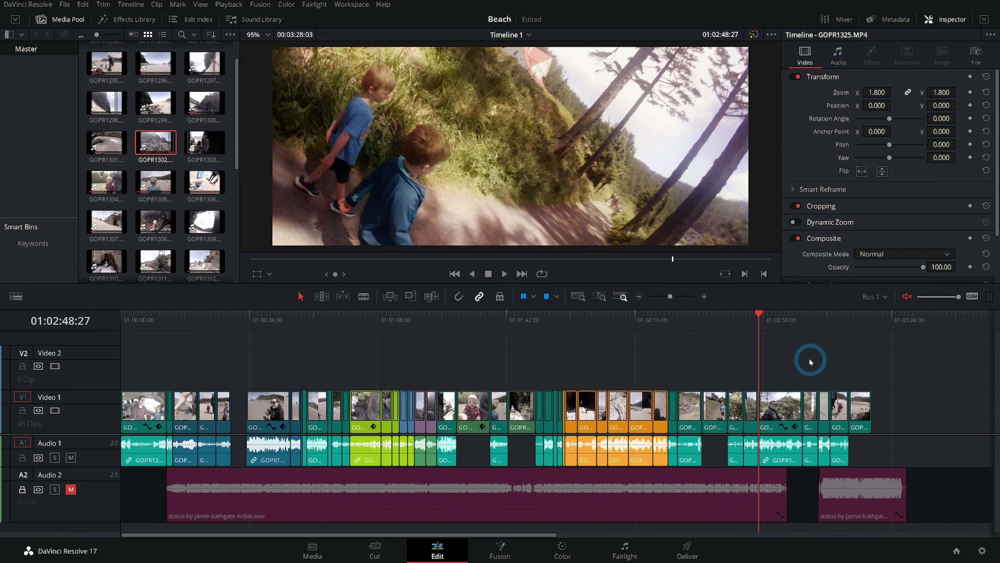
pyautogui.press('space')
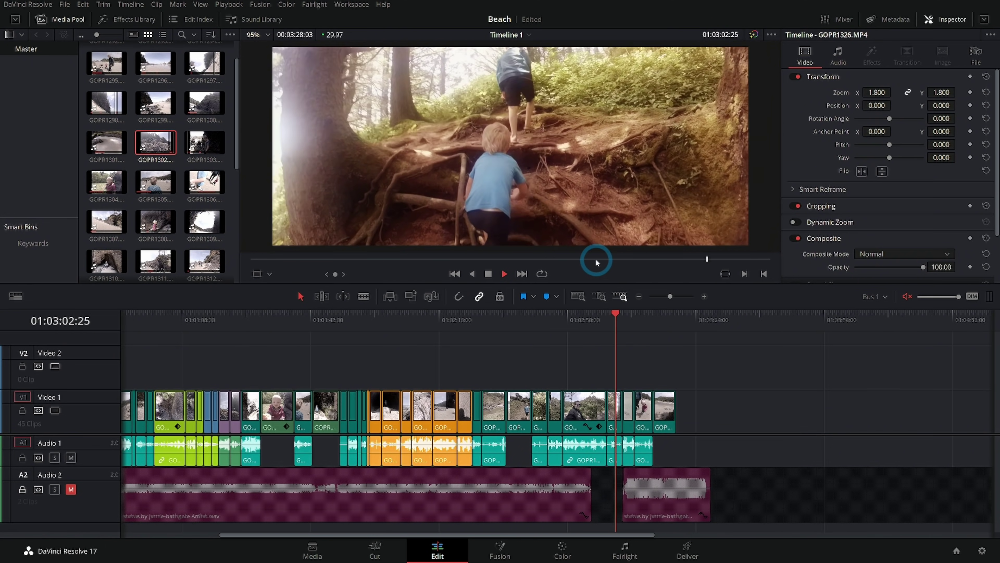